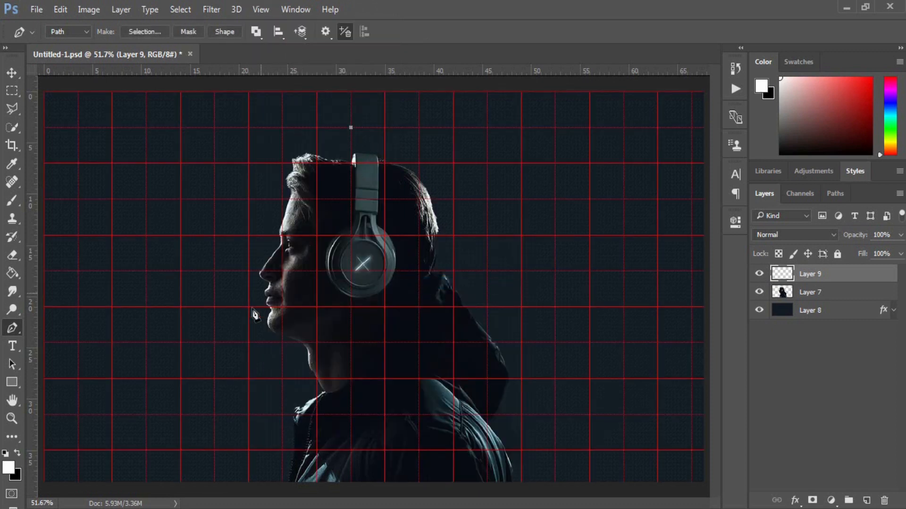
# Complete the closed triangular path around the head with the Pen tool, placing two lower corners level on the grid near the canvas bottom
pyautogui.click(180, 450)
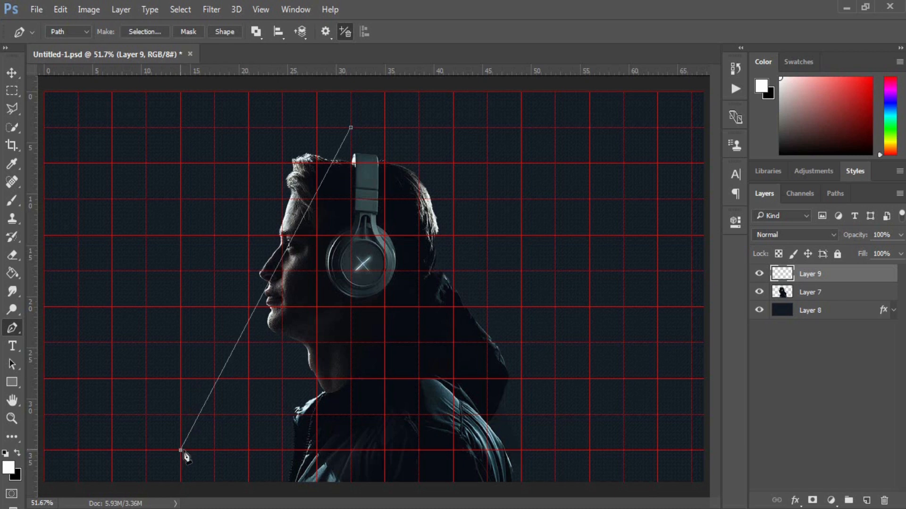
pyautogui.click(555, 451)
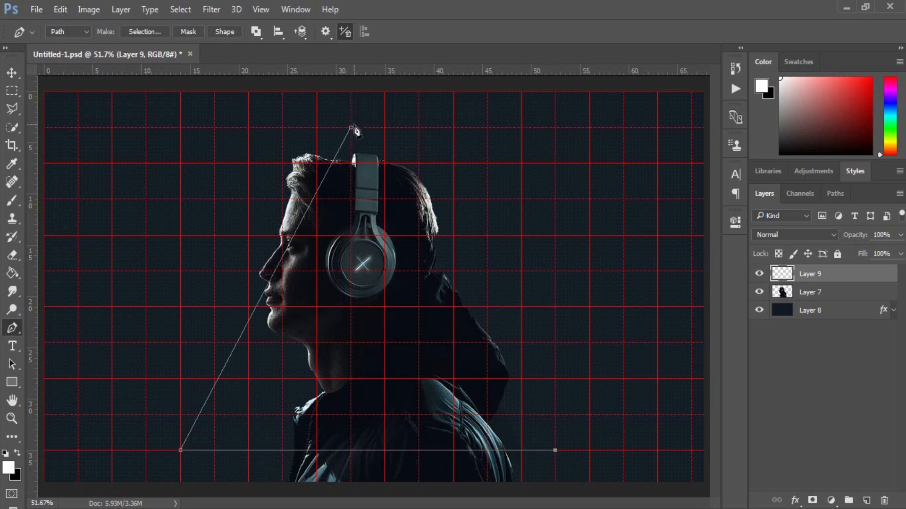
pyautogui.click(351, 128)
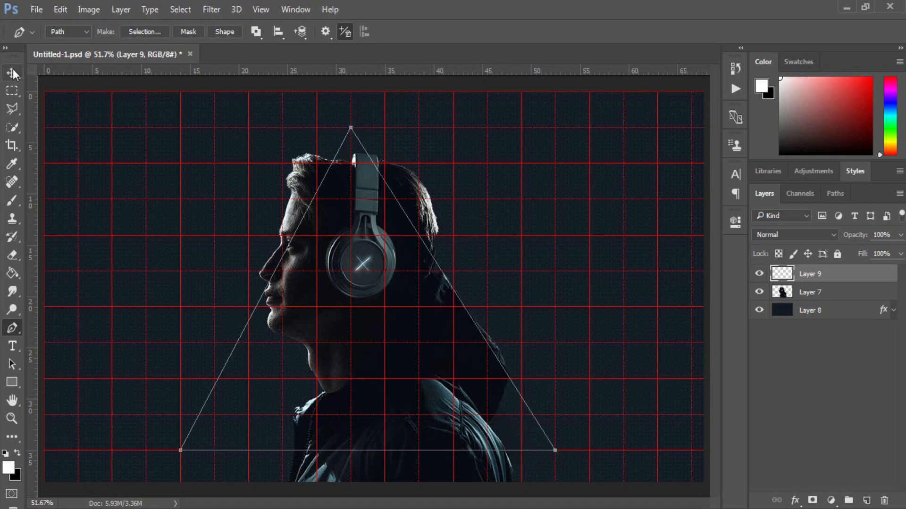
# Hide the grid over the canvas
pyautogui.click(259, 10)
pyautogui.moveTo(311, 245)
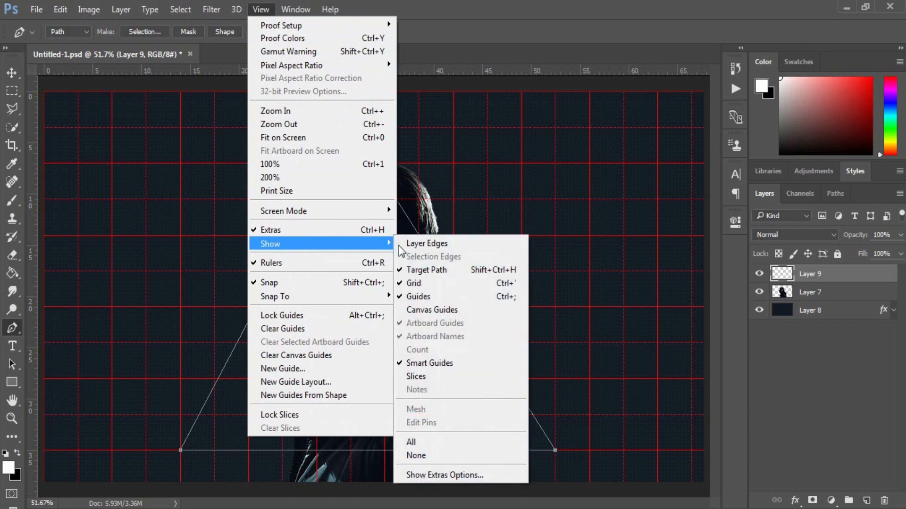
pyautogui.click(429, 282)
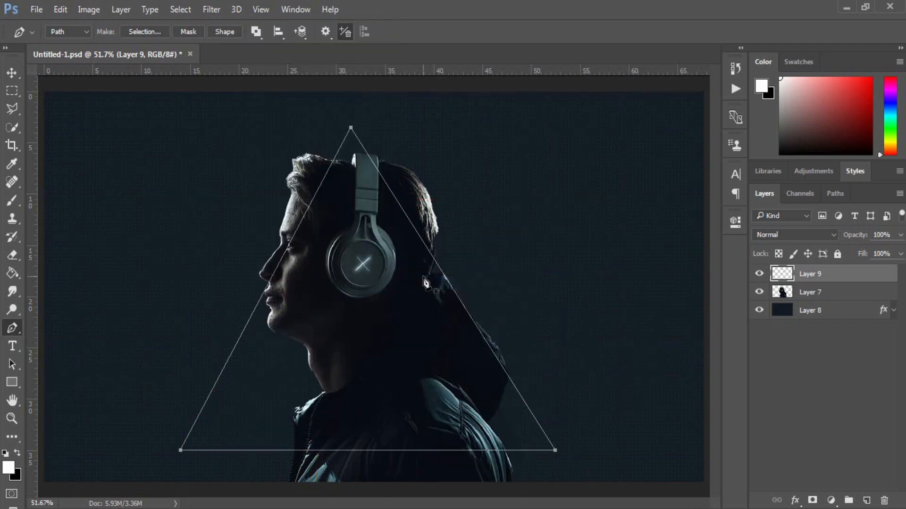
# Stroke the triangle path with a white 5 px brush at 100% hardness without simulated pressure, and delete the path
pyautogui.click(11, 200)
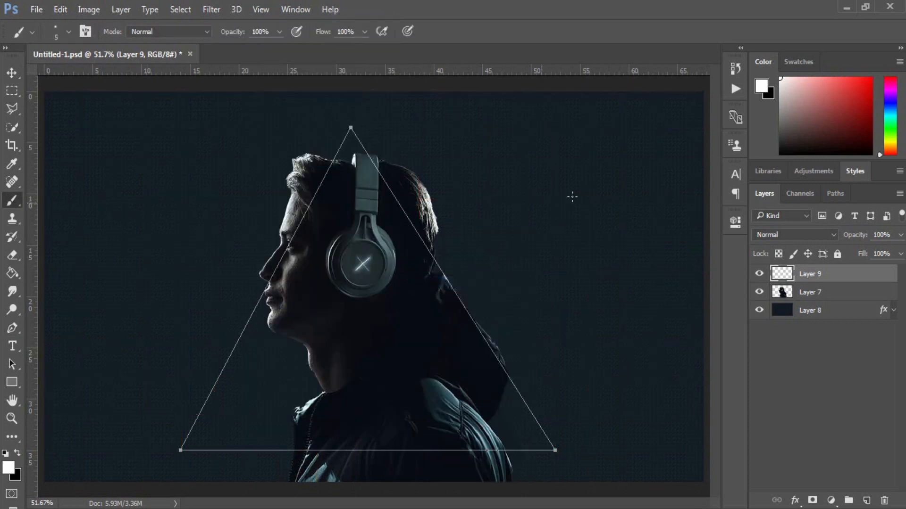
pyautogui.rightClick(608, 158)
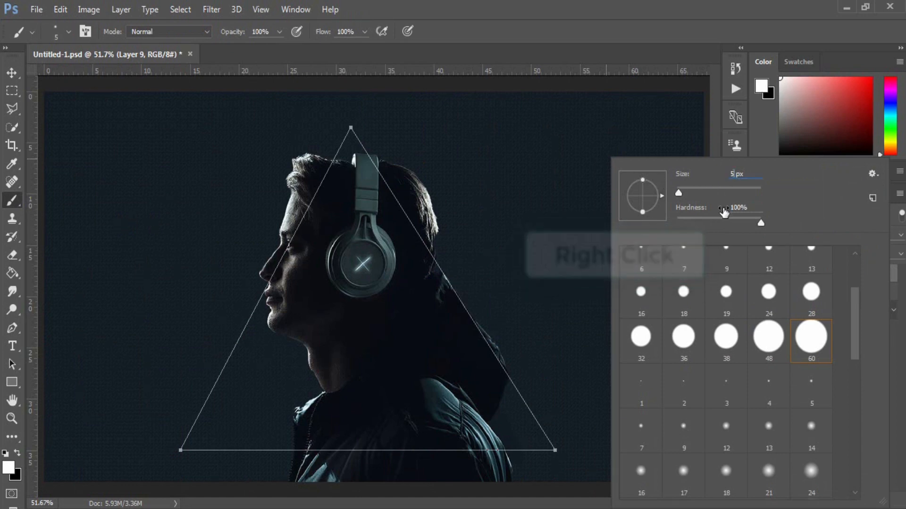
pyautogui.click(571, 51)
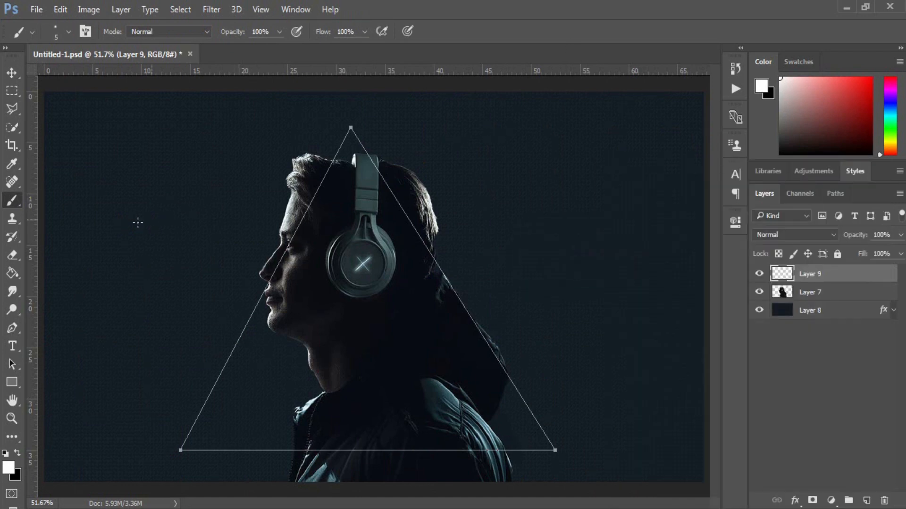
pyautogui.click(12, 328)
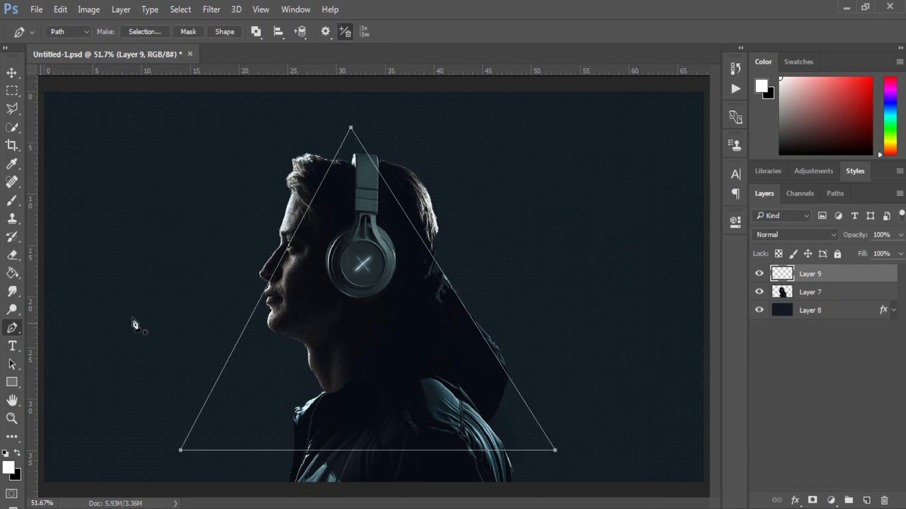
pyautogui.rightClick(388, 191)
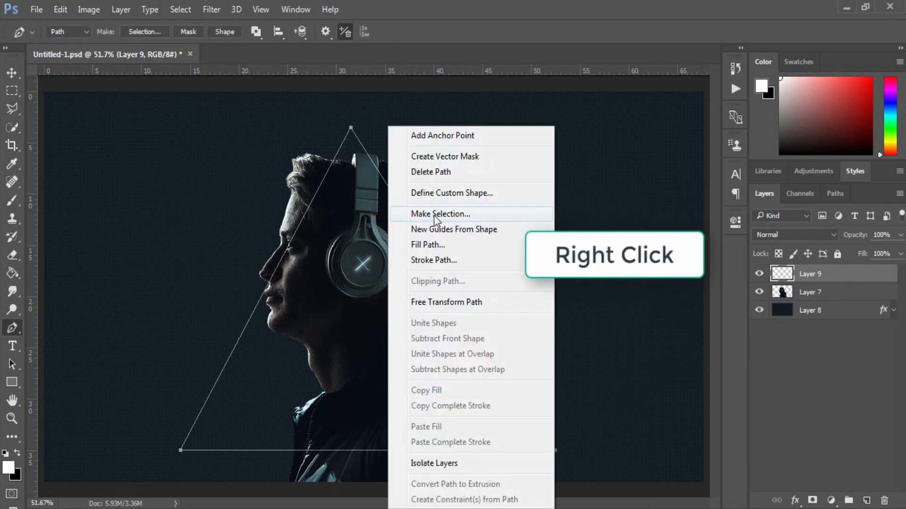
pyautogui.click(436, 260)
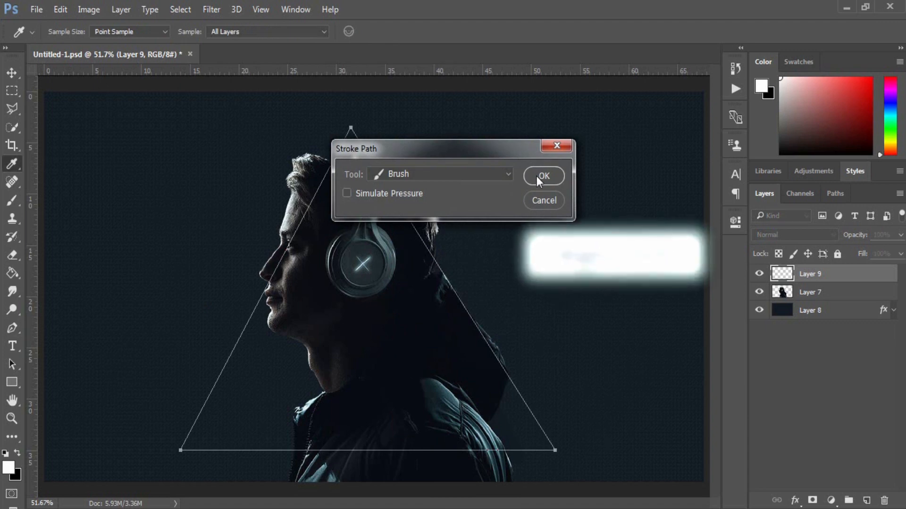
pyautogui.click(542, 176)
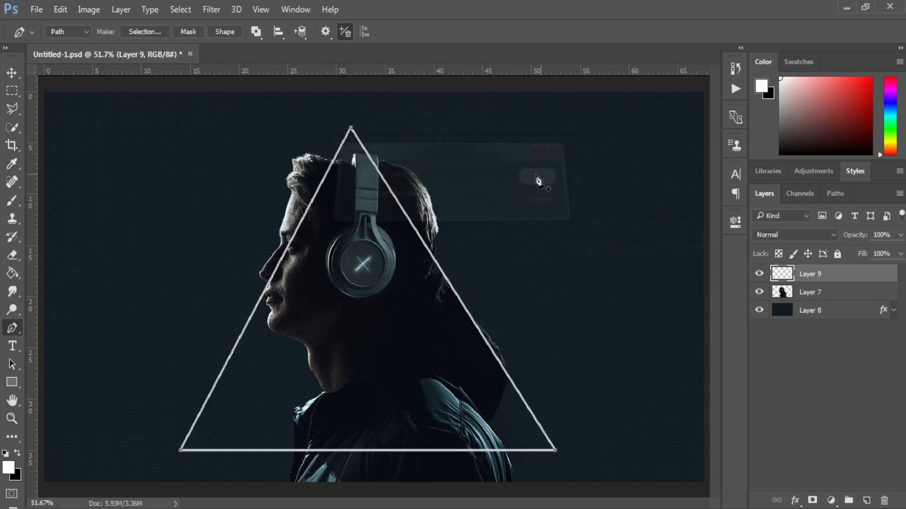
pyautogui.rightClick(393, 197)
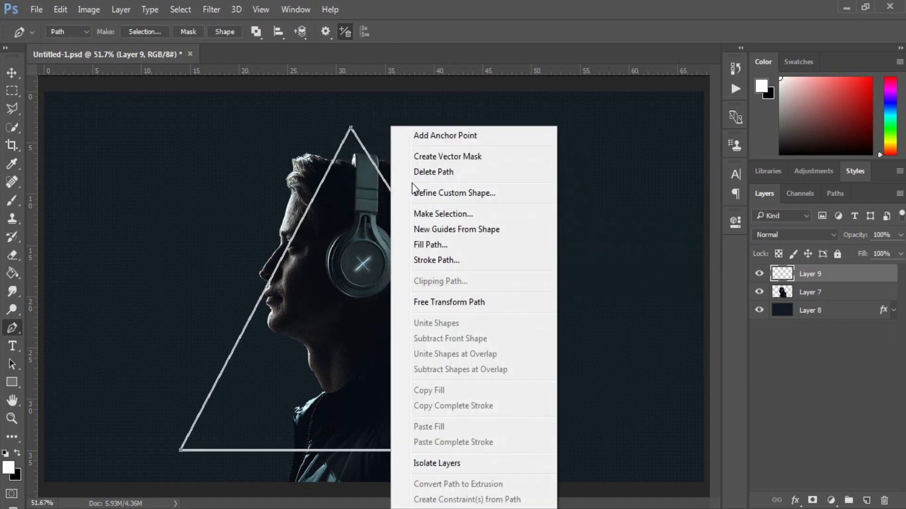
pyautogui.click(431, 173)
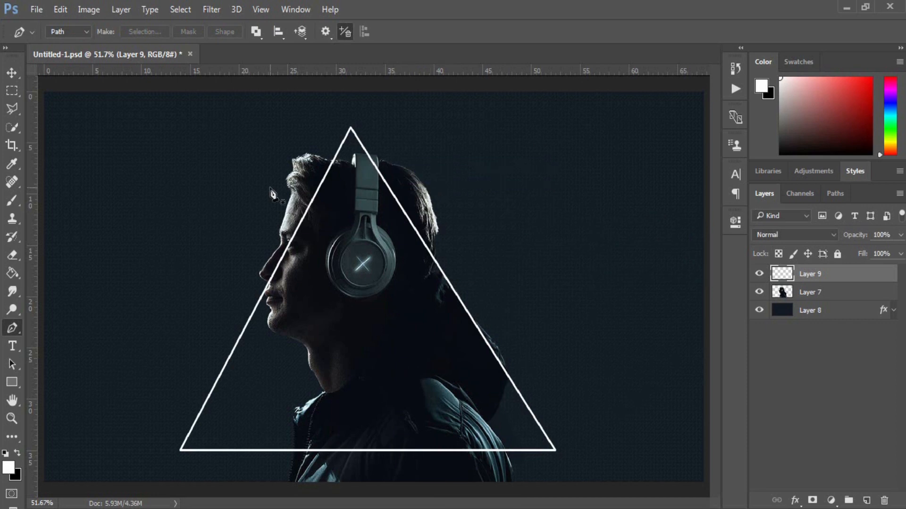
# Nudge the white triangle on Layer 9 slightly to the left and down around the figure
pyautogui.click(11, 73)
pyautogui.press('Left')
pyautogui.press('Left')
pyautogui.press('Left')
pyautogui.press('Left')
pyautogui.press('Left')
pyautogui.press('Left')
pyautogui.press('Left')
pyautogui.press('Left')
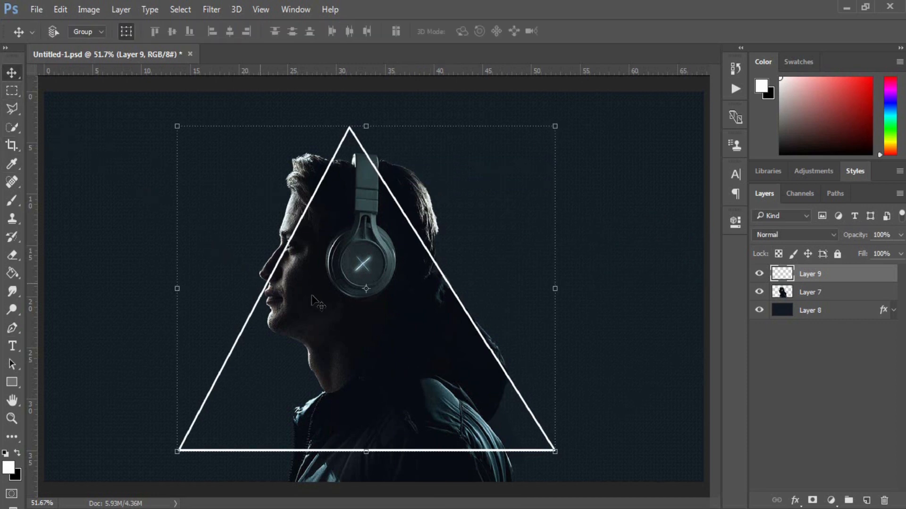
pyautogui.press('Down')
pyautogui.press('Down')
pyautogui.press('Down')
pyautogui.press('Down')
pyautogui.press('Down')
pyautogui.press('Right')
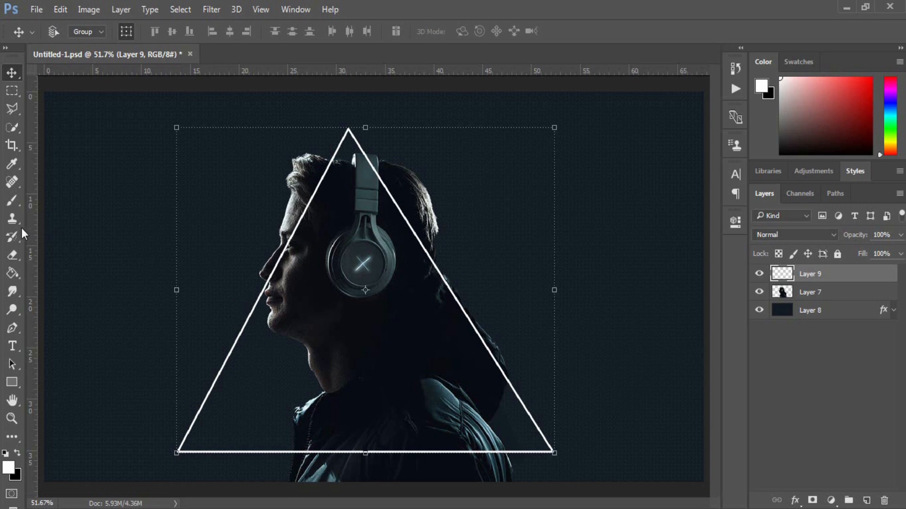
# Erase the triangle's two slanted sides where they cross the head, headphones and hood, using a 60 px eraser
pyautogui.click(11, 255)
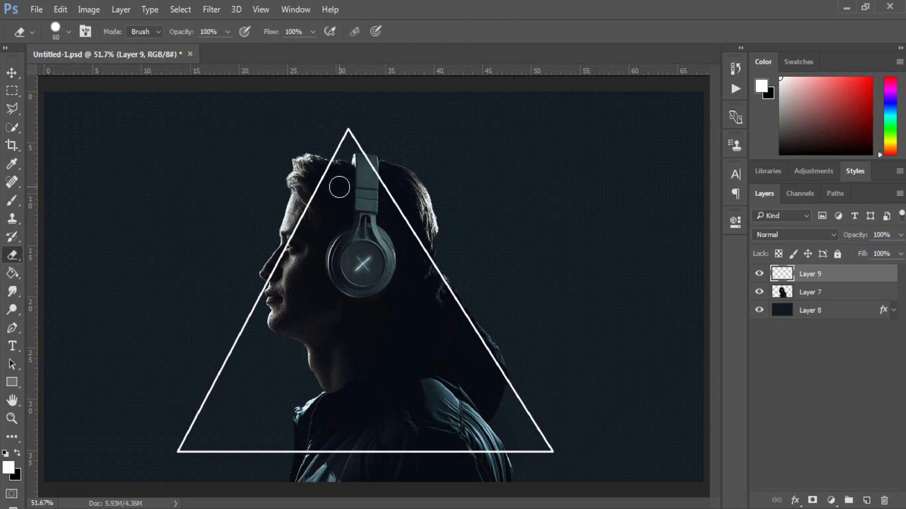
pyautogui.scroll(4, 339, 188)
pyautogui.moveTo(318, 182)
pyautogui.mouseDown()
pyautogui.moveTo(333, 198)
pyautogui.moveTo(349, 169)
pyautogui.moveTo(289, 300)
pyautogui.moveTo(283, 281)
pyautogui.moveTo(263, 314)
pyautogui.moveTo(268, 333)
pyautogui.moveTo(294, 230)
pyautogui.moveTo(246, 304)
pyautogui.mouseUp()
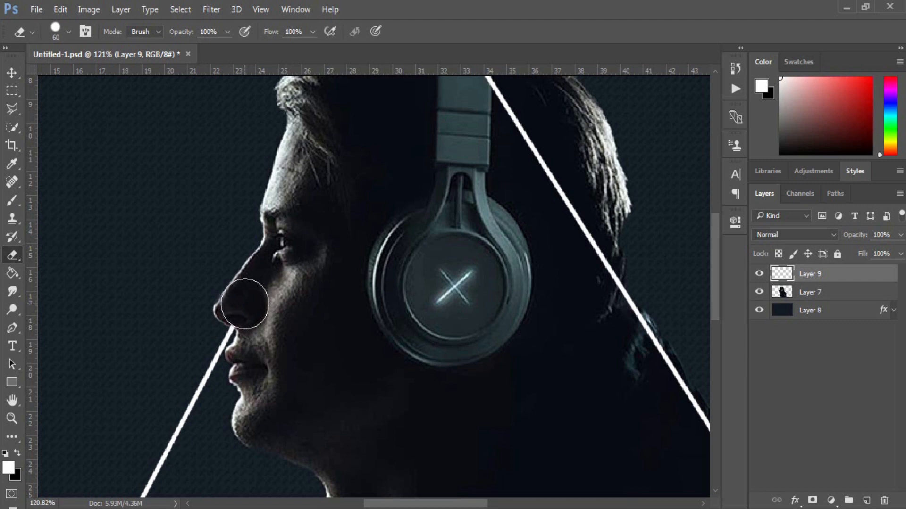
pyautogui.moveTo(497, 290); pyautogui.dragTo(405, 387)
pyautogui.moveTo(384, 172)
pyautogui.mouseDown()
pyautogui.moveTo(361, 156)
pyautogui.moveTo(407, 213)
pyautogui.moveTo(455, 308)
pyautogui.moveTo(505, 384)
pyautogui.mouseUp()
pyautogui.moveTo(533, 434); pyautogui.dragTo(449, 287)
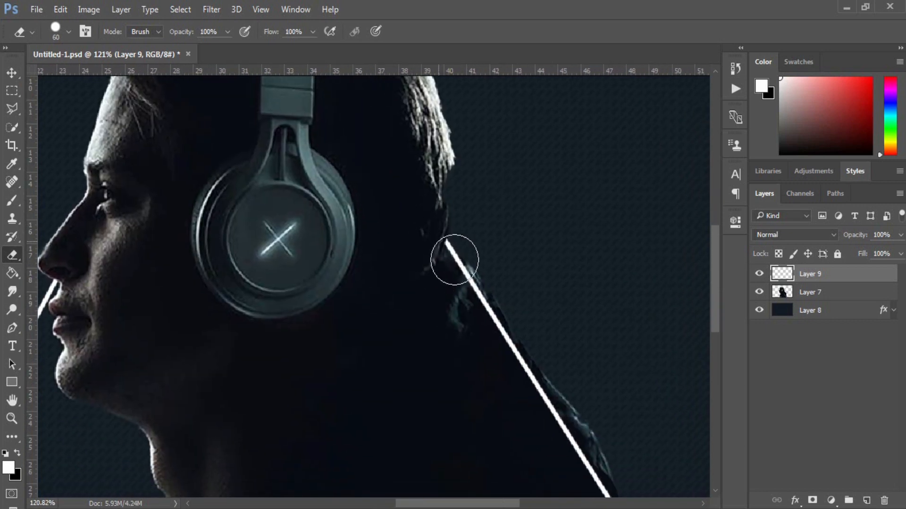
pyautogui.moveTo(467, 283); pyautogui.dragTo(541, 409)
pyautogui.moveTo(528, 408)
pyautogui.mouseDown()
pyautogui.moveTo(415, 208)
pyautogui.moveTo(435, 214)
pyautogui.moveTo(485, 300)
pyautogui.mouseUp()
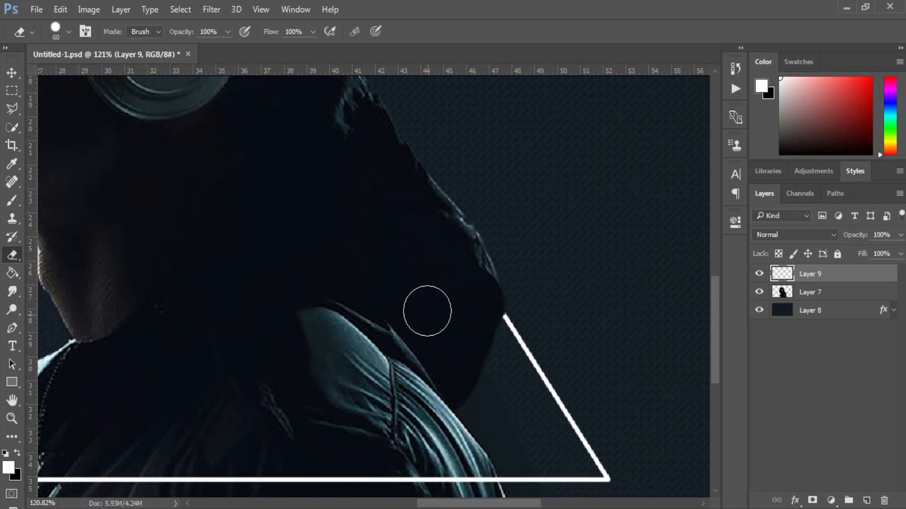
pyautogui.hotkey('ctrl', '0')
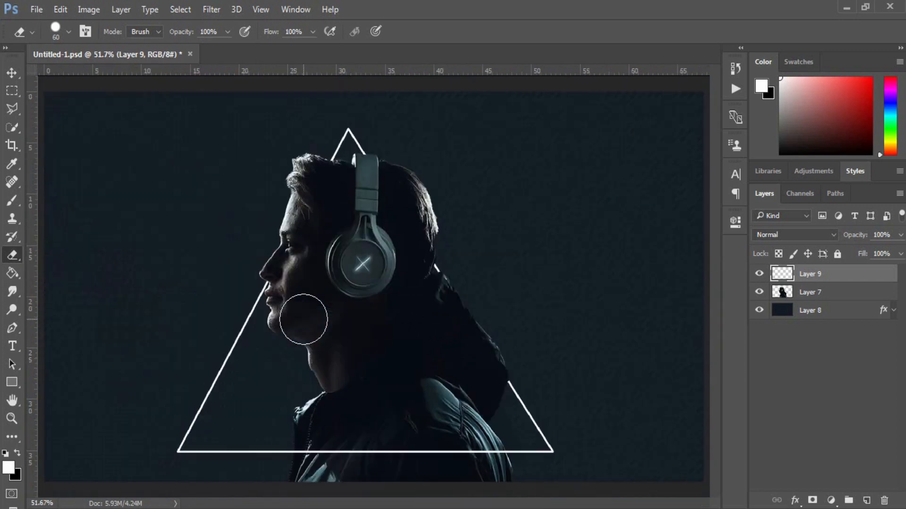
# Duplicate the triangle layer, Layer 9
pyautogui.click(12, 72)
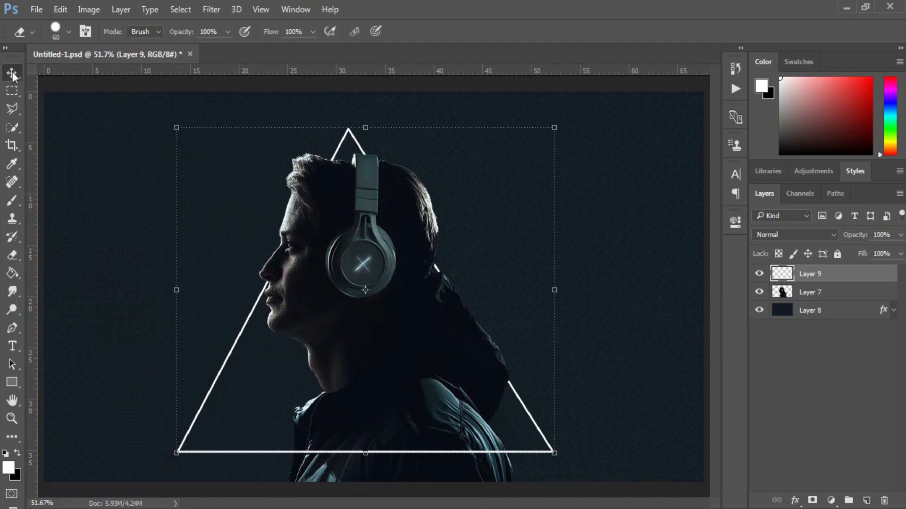
pyautogui.rightClick(815, 275)
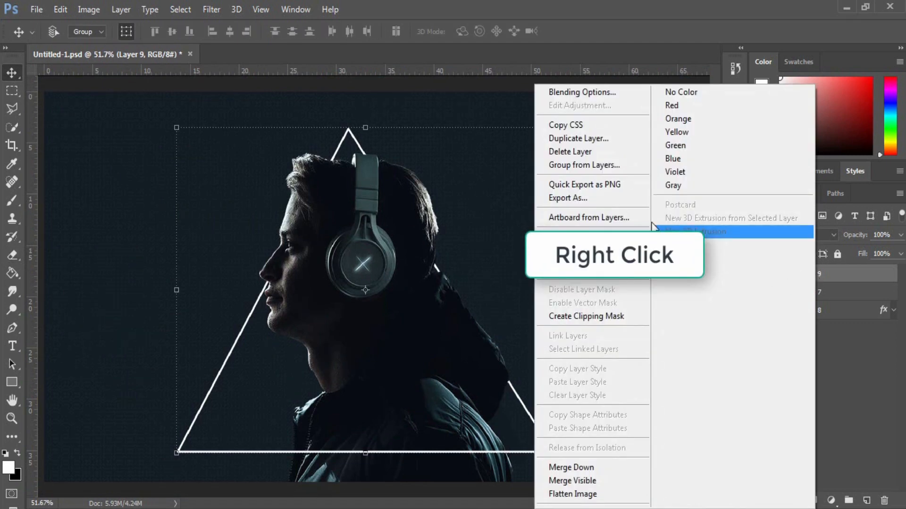
pyautogui.click(581, 139)
pyautogui.click(570, 154)
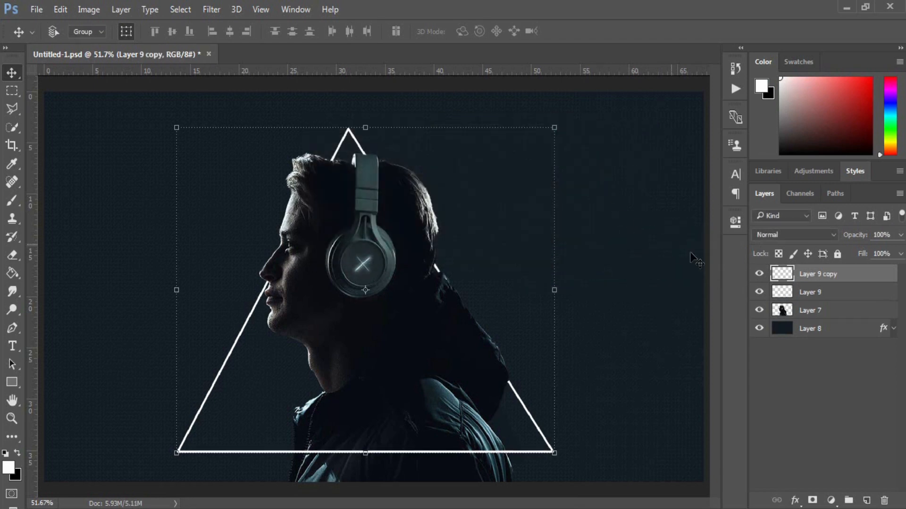
# Apply a light blue Outer Glow to Layer 9 with Screen blending, 90% opacity, 7 px size, Cone contour and 50% range
pyautogui.click(827, 294)
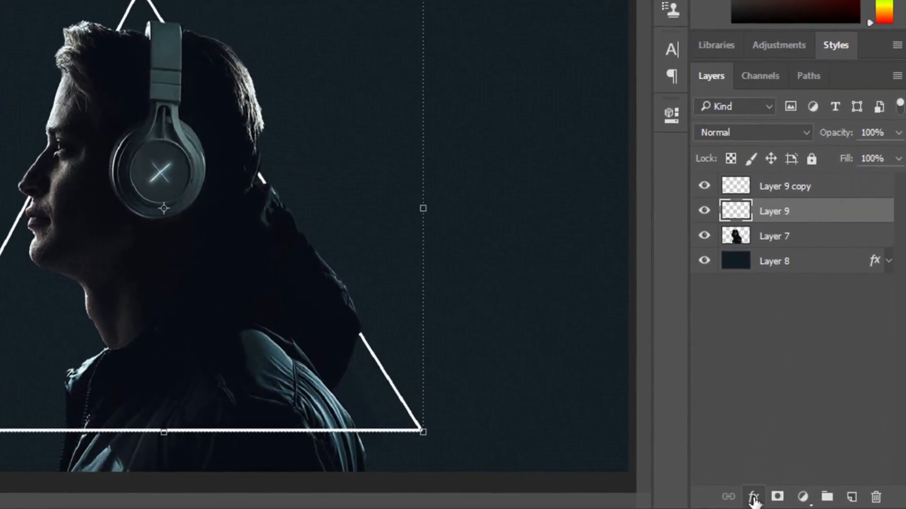
pyautogui.click(795, 500)
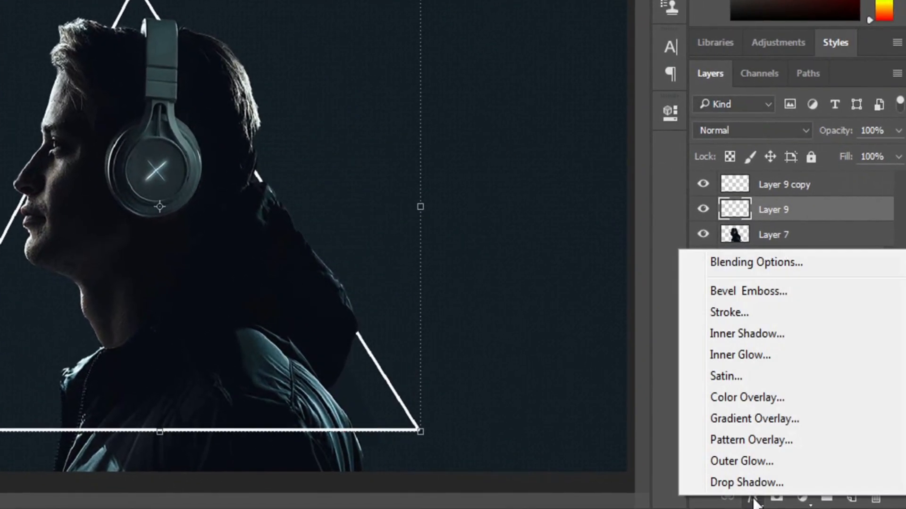
pyautogui.click(750, 267)
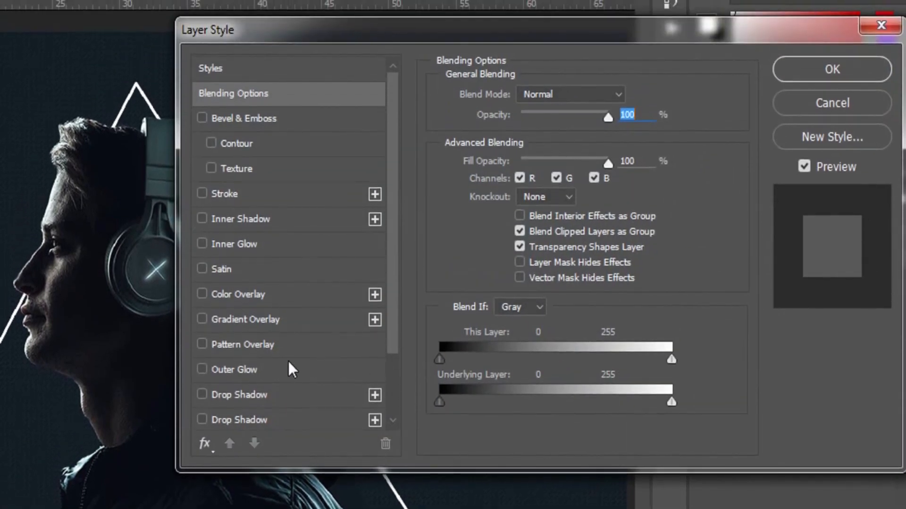
pyautogui.click(233, 369)
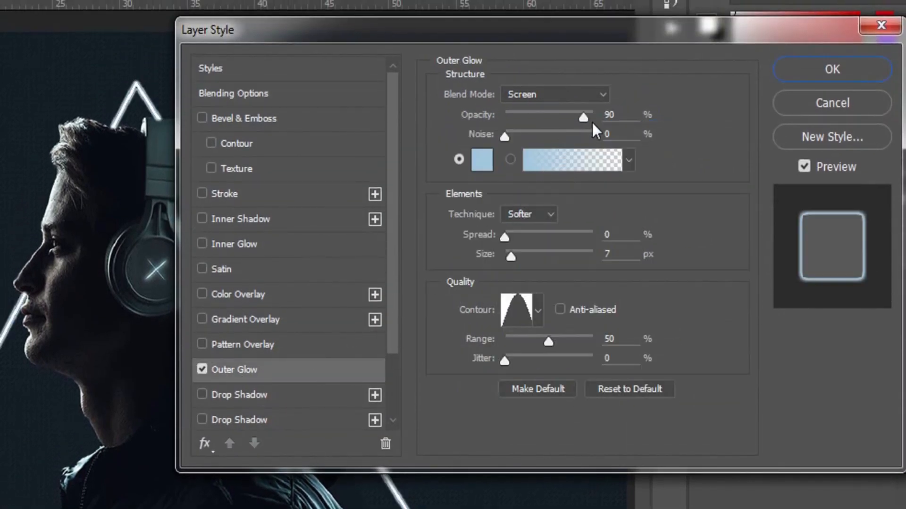
pyautogui.doubleClick(608, 115)
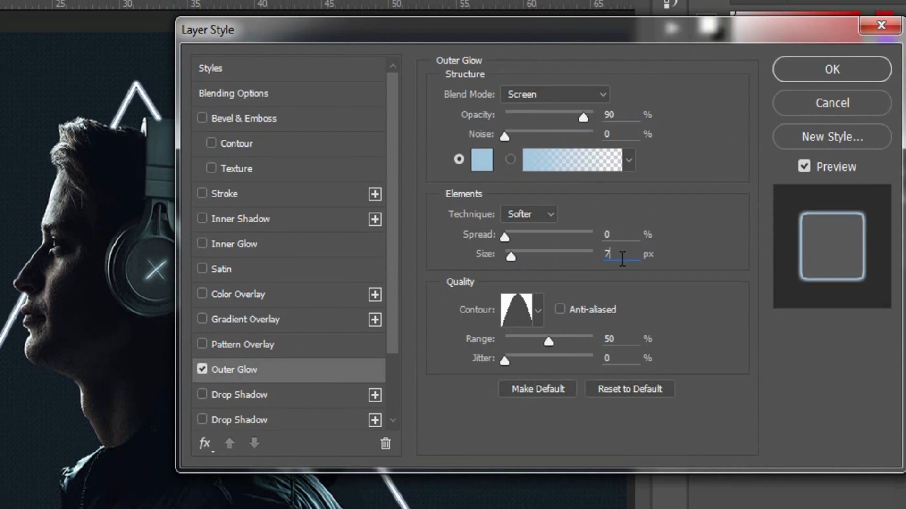
pyautogui.click(538, 307)
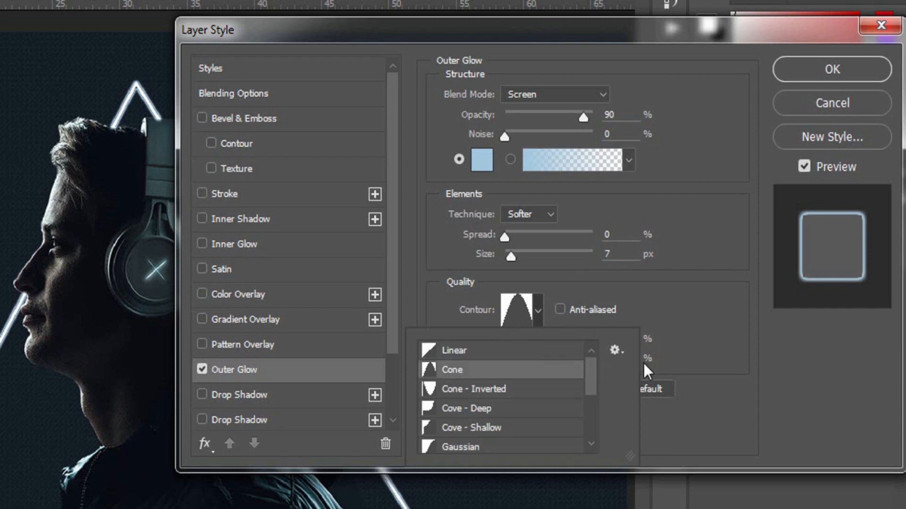
pyautogui.click(699, 358)
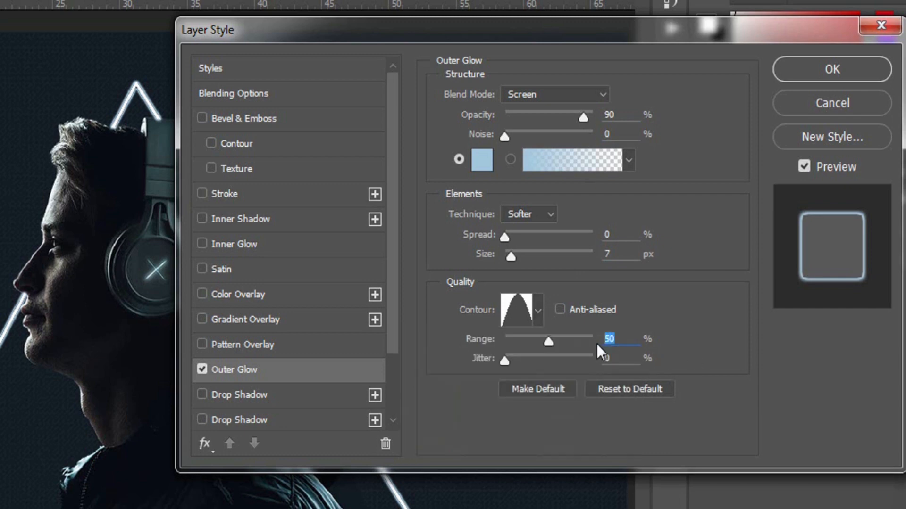
pyautogui.click(816, 69)
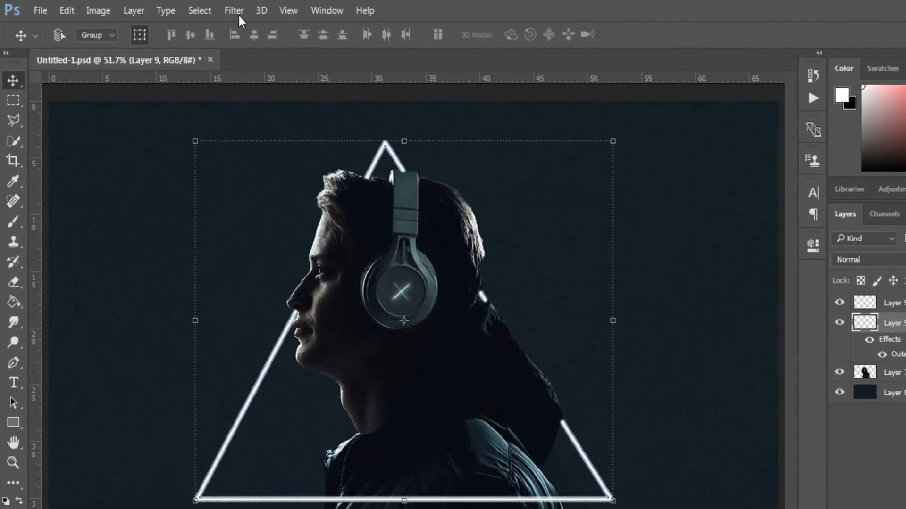
# Apply a Gaussian Blur with a 5-pixel radius to the triangle on Layer 9
pyautogui.click(211, 9)
pyautogui.moveTo(344, 213)
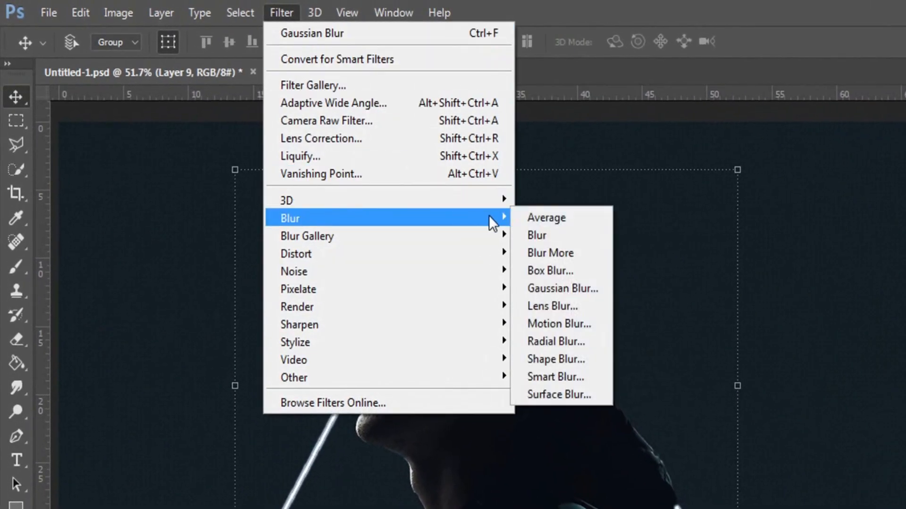
pyautogui.click(557, 289)
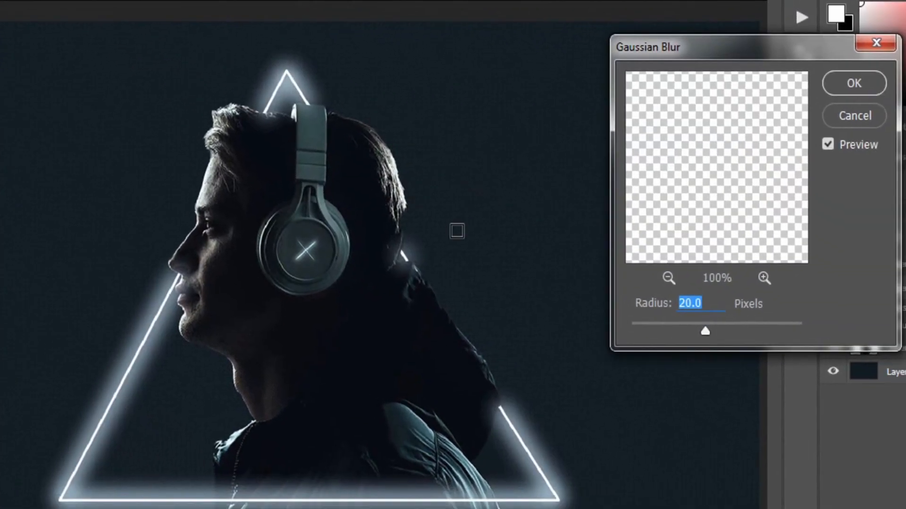
pyautogui.click(694, 303)
pyautogui.doubleClick(690, 303)
pyautogui.write('5')
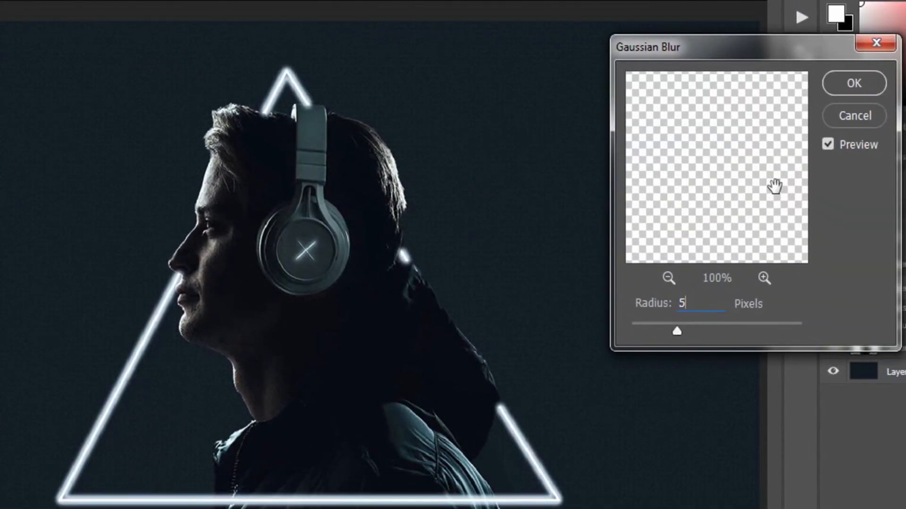
pyautogui.click(841, 85)
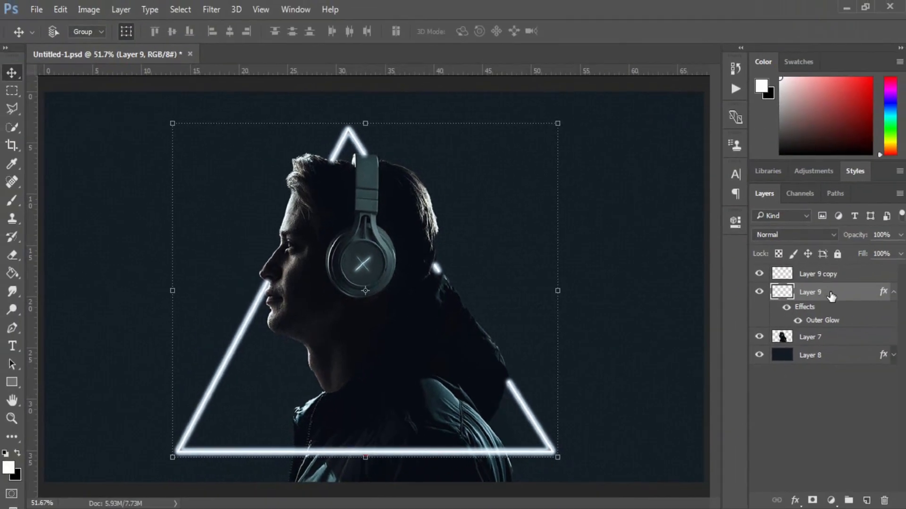
# Duplicate the blurred triangle layer, Layer 9, within the same document
pyautogui.rightClick(831, 296)
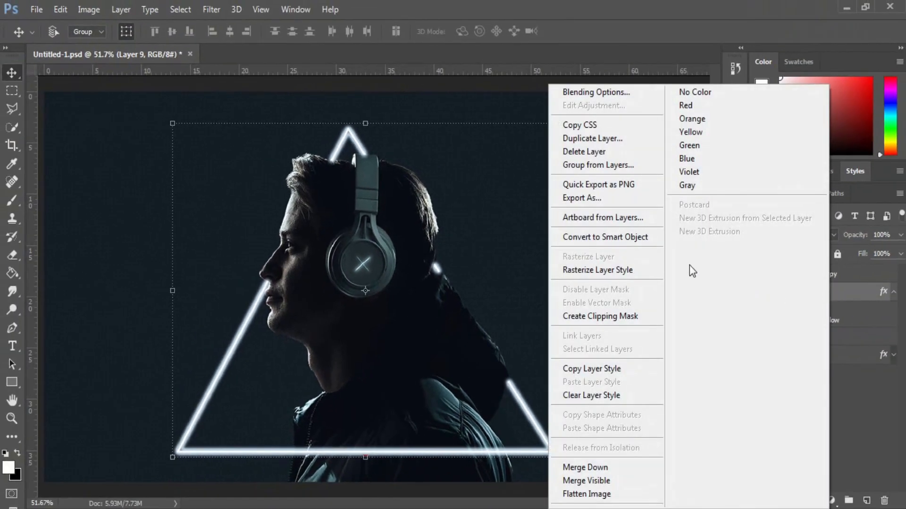
pyautogui.click(579, 140)
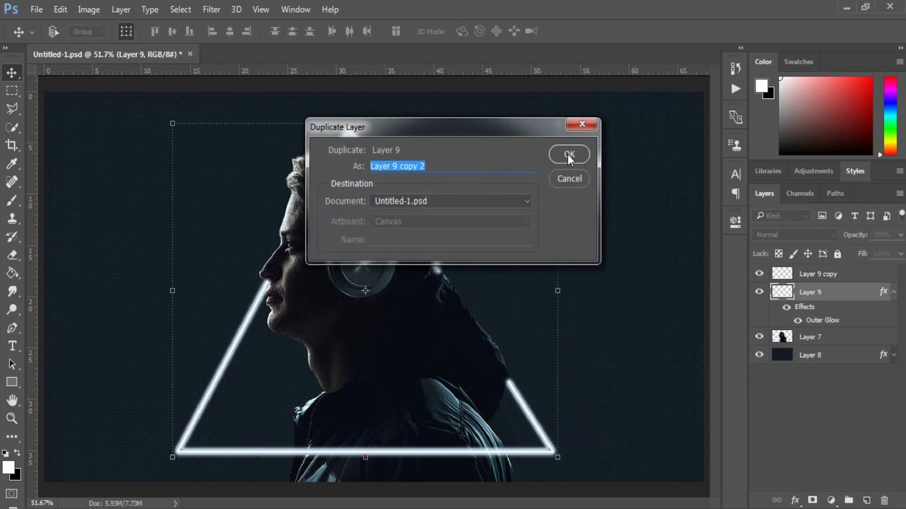
pyautogui.click(568, 154)
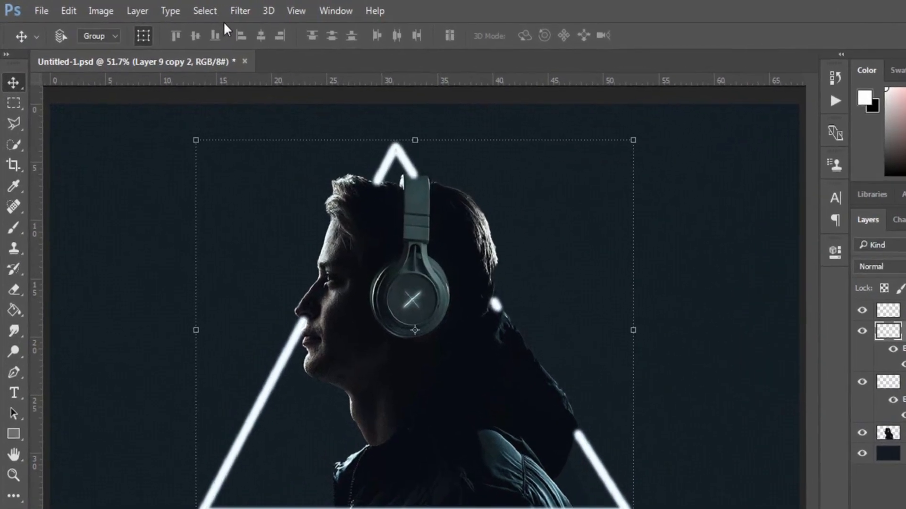
# Apply a Gaussian Blur with a 20-pixel radius to the new duplicate, Layer 9 copy 2
pyautogui.click(211, 9)
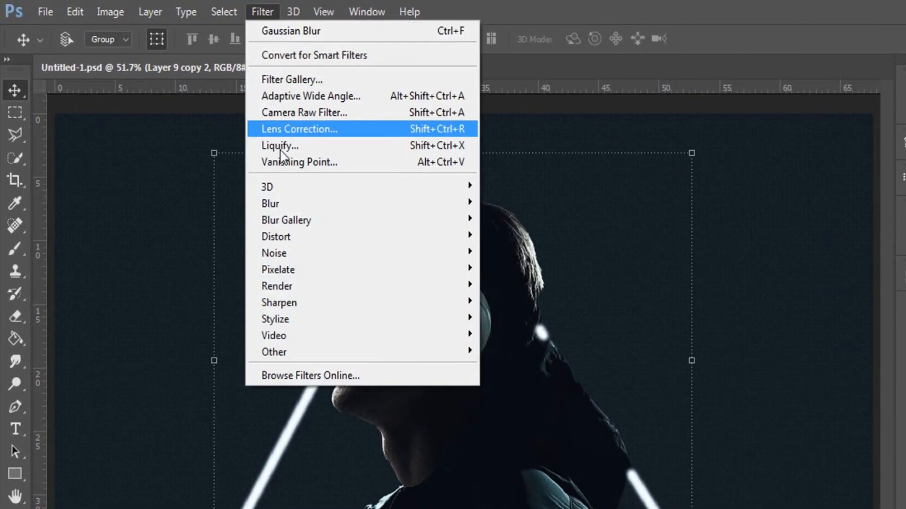
pyautogui.moveTo(398, 204)
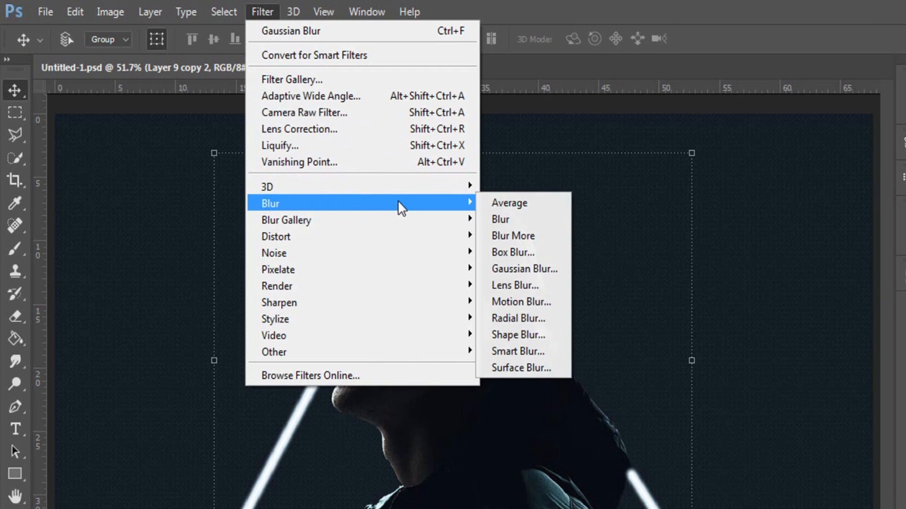
pyautogui.click(527, 268)
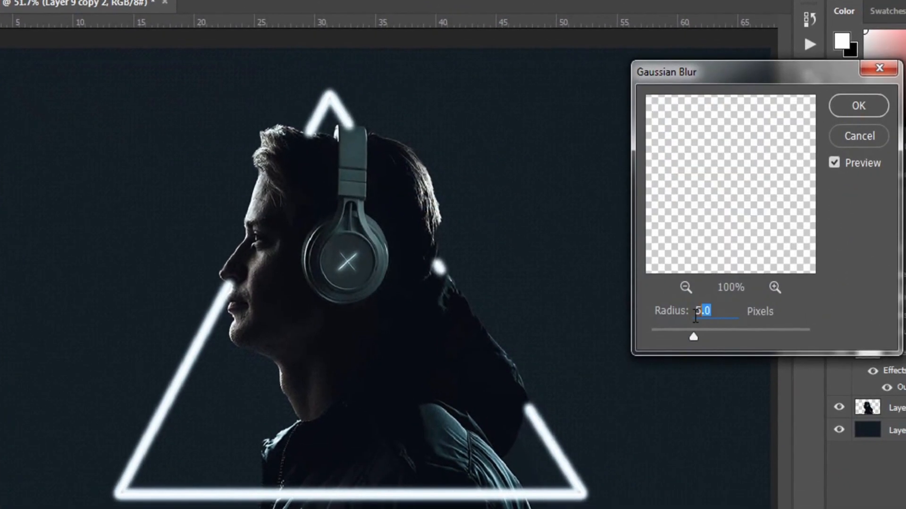
pyautogui.write('20')
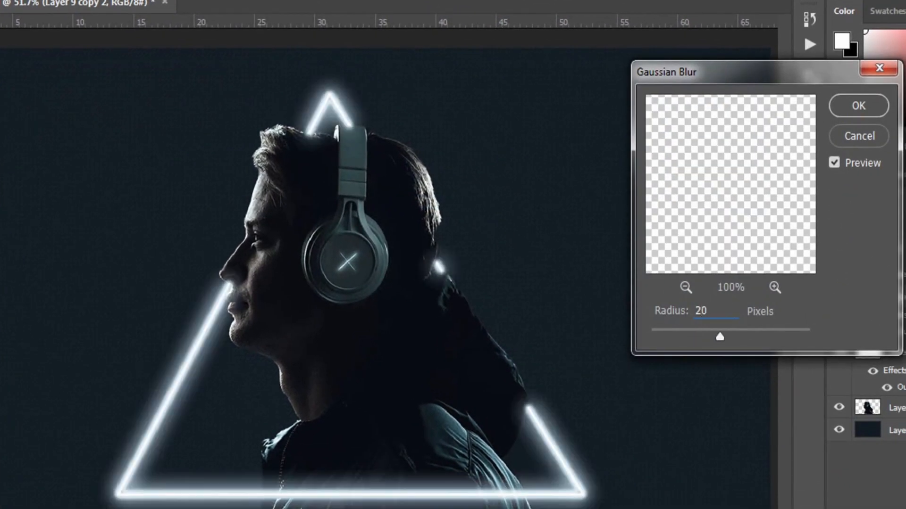
pyautogui.click(859, 110)
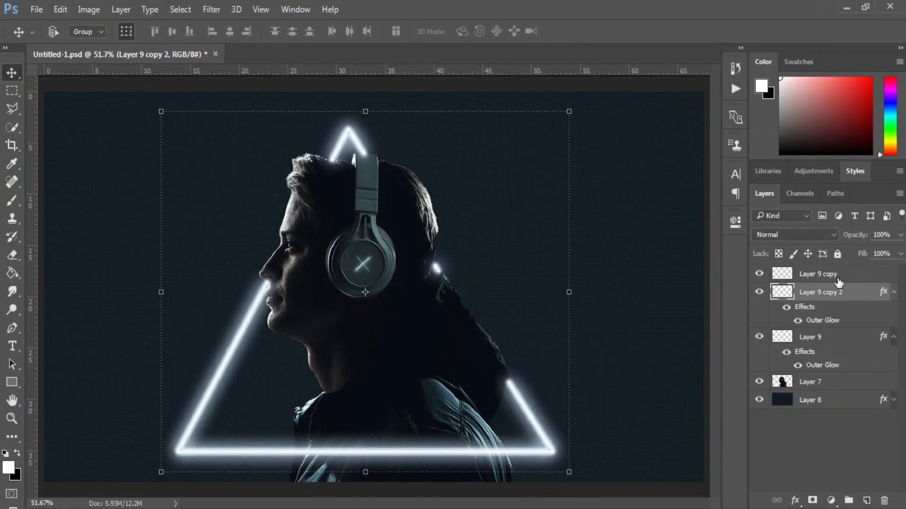
# Add a Gradient Map adjustment layer above Layer 9 copy and move its black color stop to location 50%
pyautogui.click(823, 275)
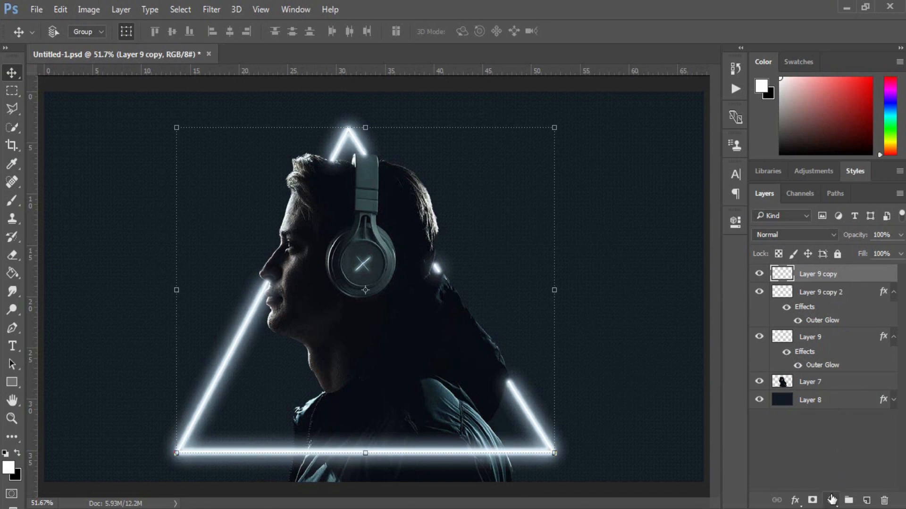
pyautogui.click(831, 500)
pyautogui.click(792, 468)
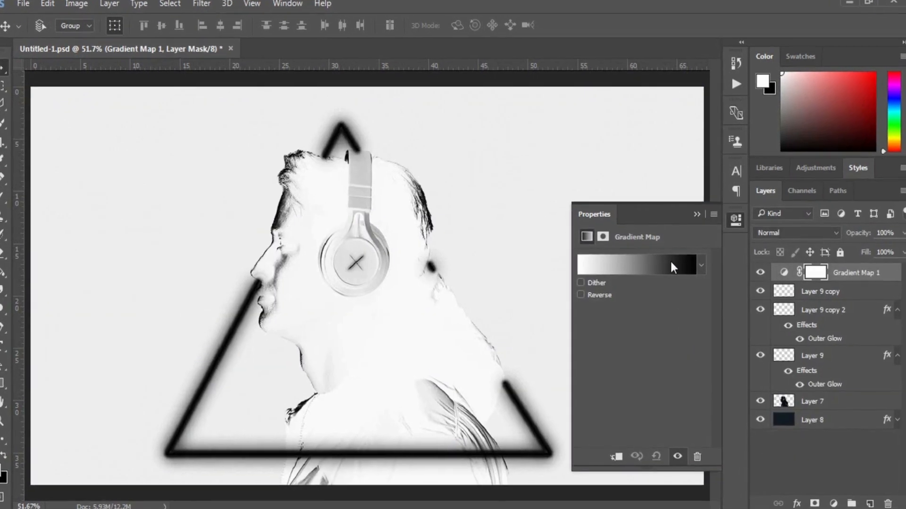
pyautogui.click(672, 263)
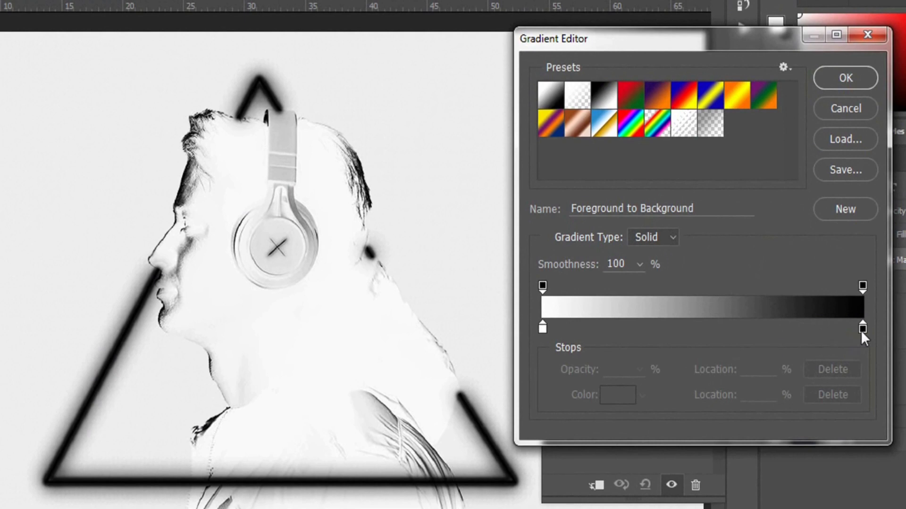
pyautogui.click(863, 329)
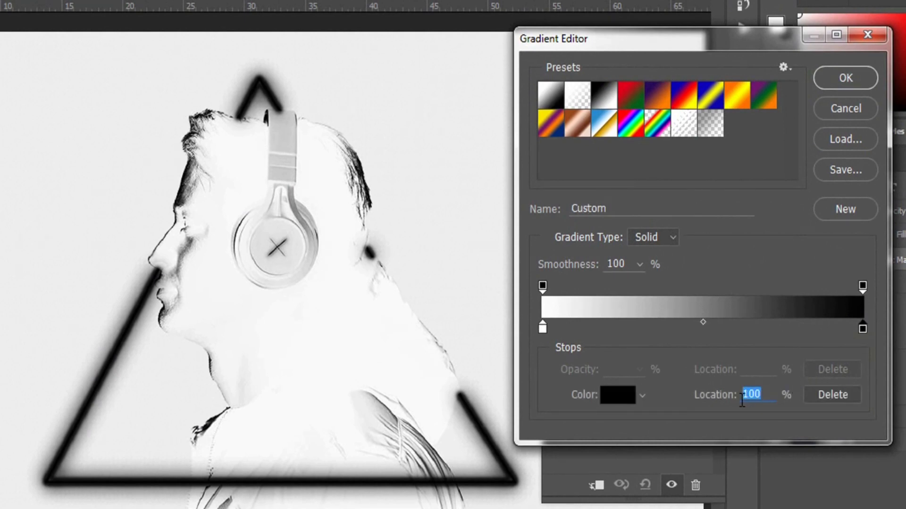
pyautogui.write('50')
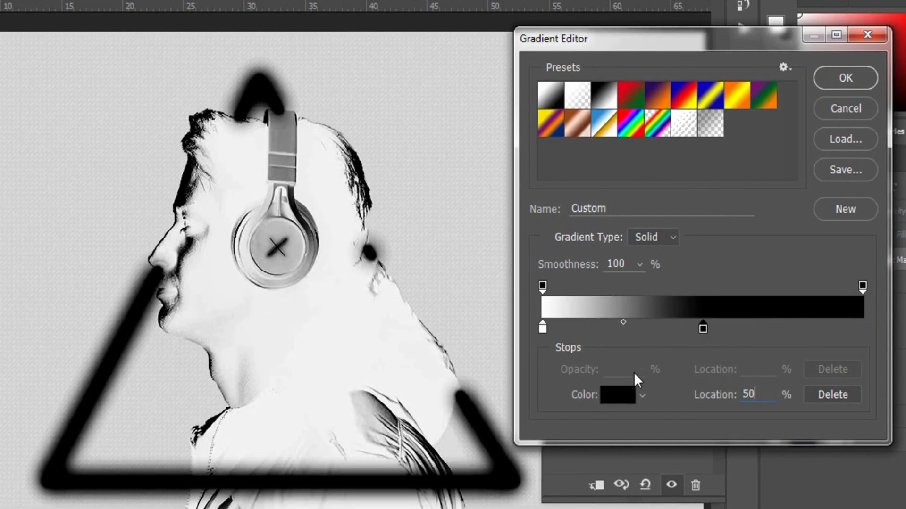
# Set the color of the gradient stop at 50% to magenta, ff39fd
pyautogui.click(612, 395)
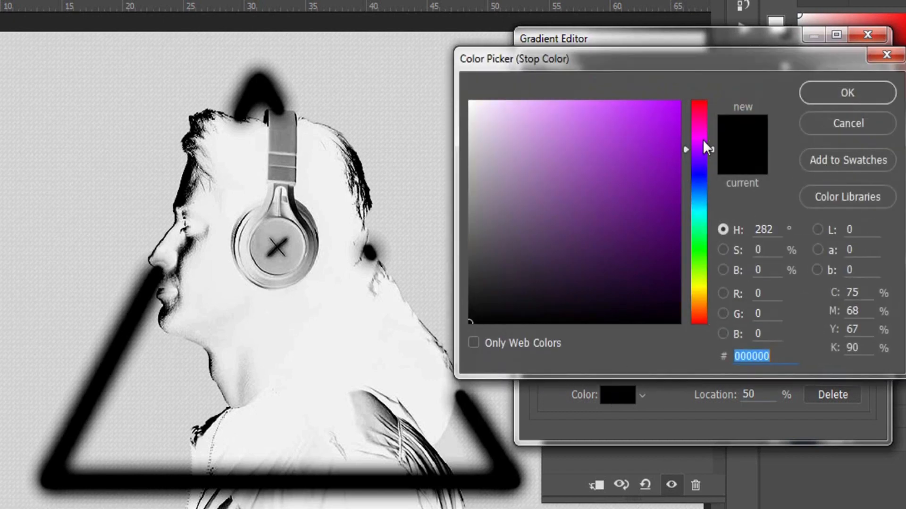
pyautogui.moveTo(703, 140); pyautogui.dragTo(703, 138)
pyautogui.moveTo(640, 128); pyautogui.dragTo(633, 100)
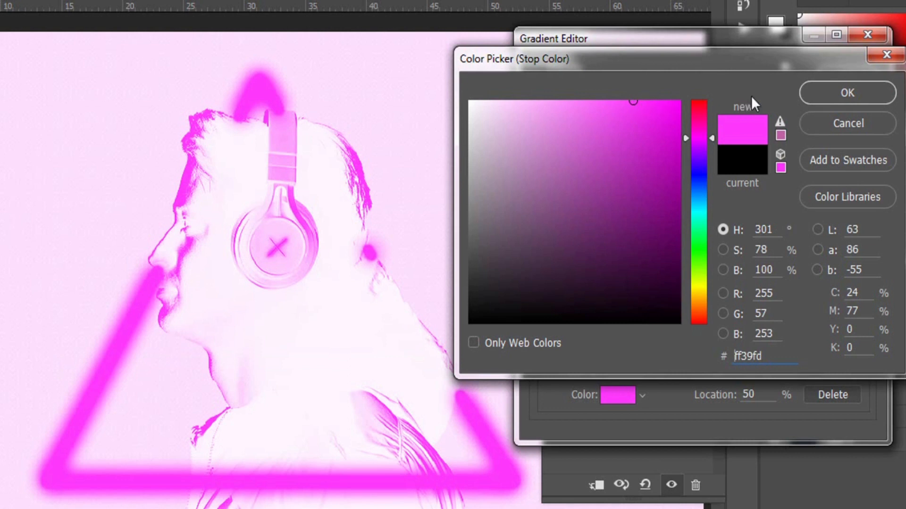
pyautogui.click(821, 92)
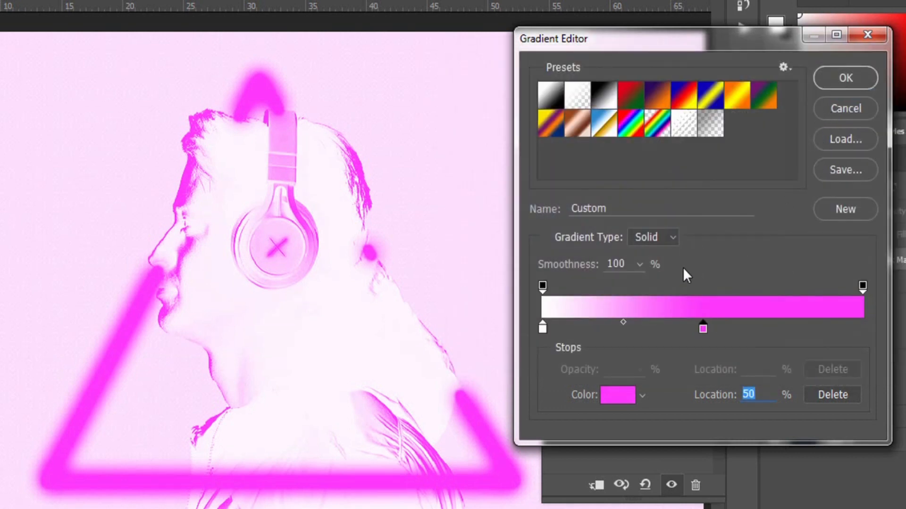
# Set the color of the white gradient stop at location 0% to dark red 180000 and accept the gradient
pyautogui.click(542, 328)
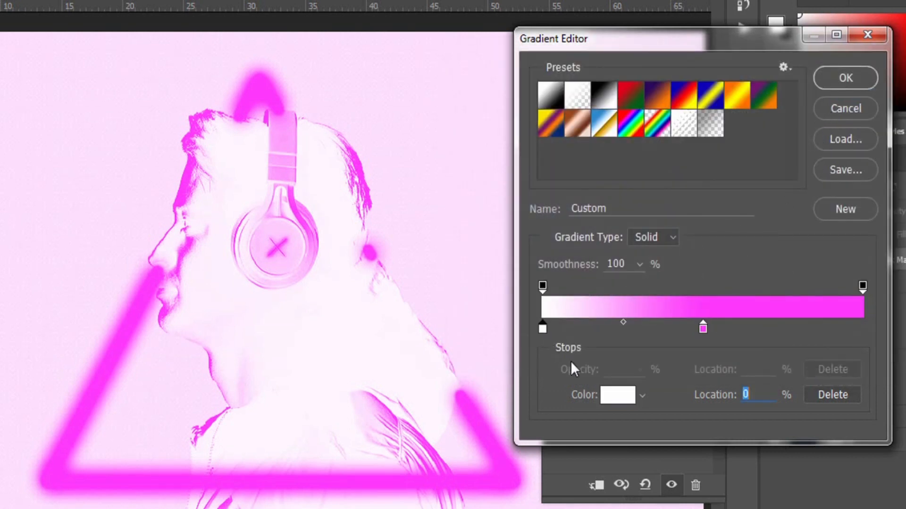
pyautogui.click(613, 397)
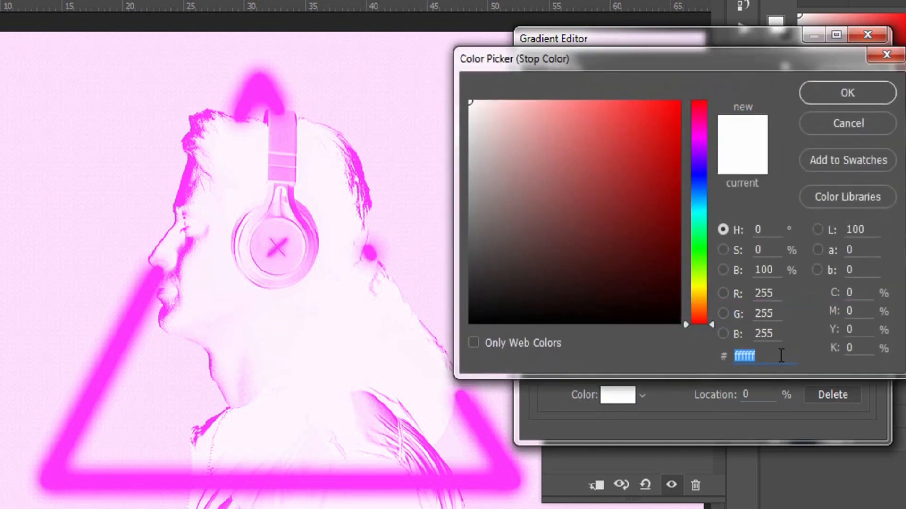
pyautogui.write('180')
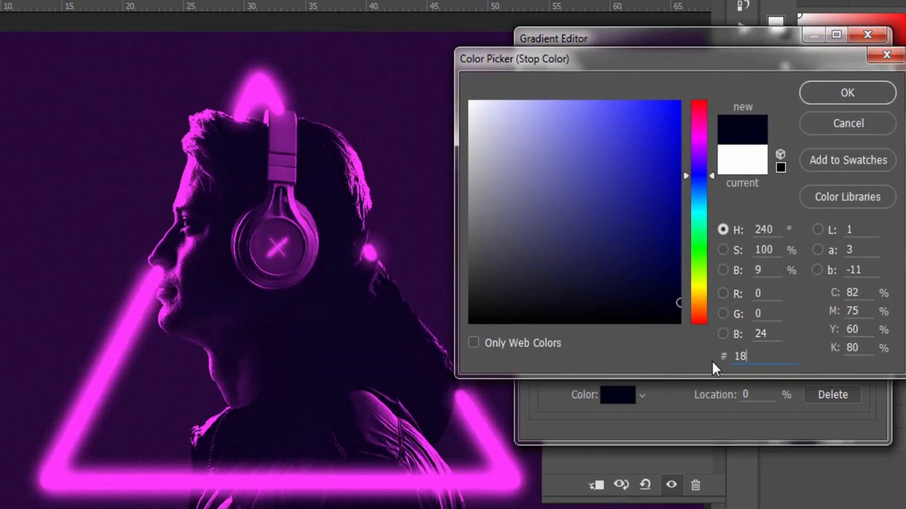
pyautogui.write('000')
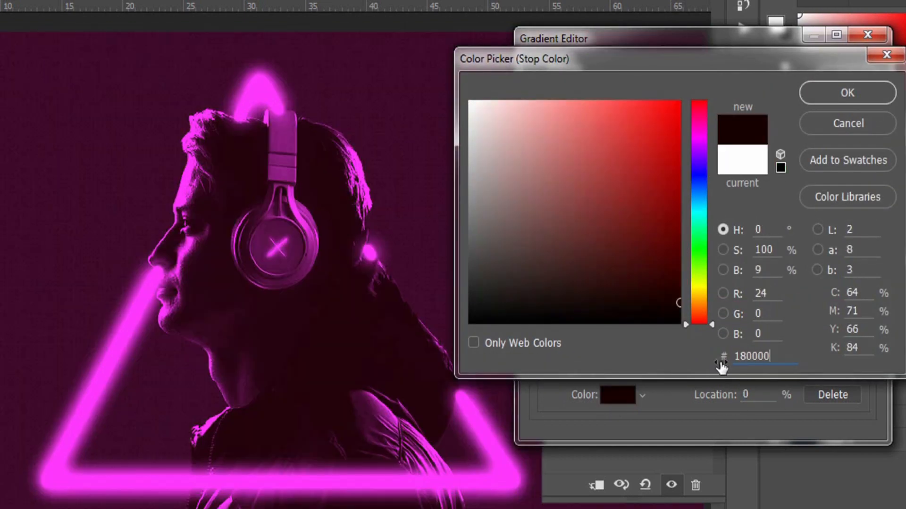
pyautogui.click(839, 91)
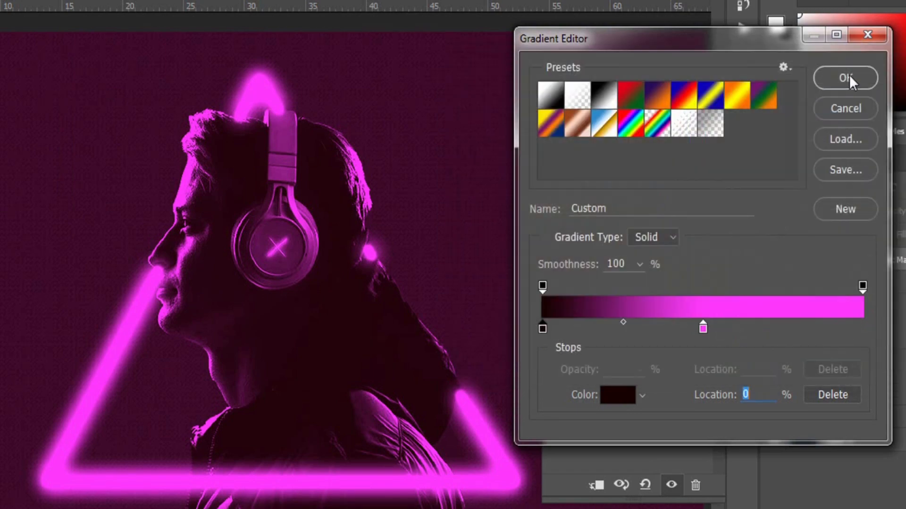
pyautogui.click(845, 78)
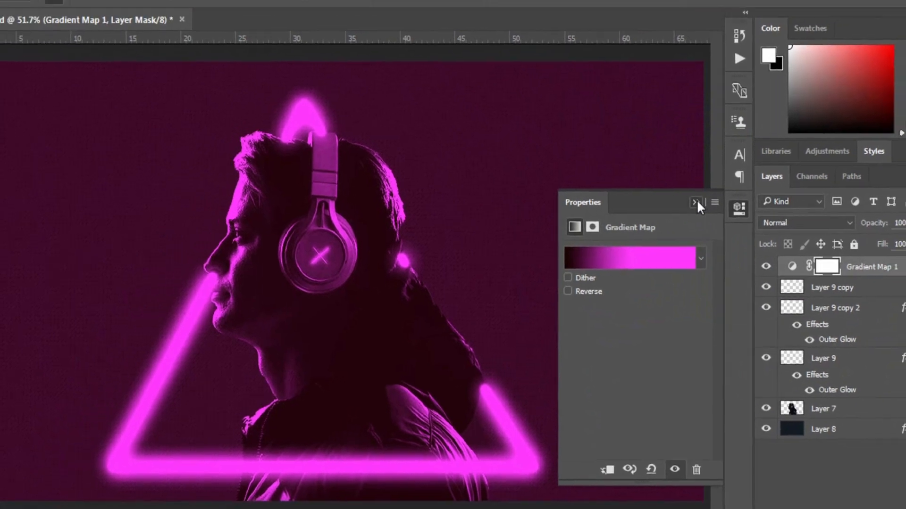
pyautogui.click(696, 200)
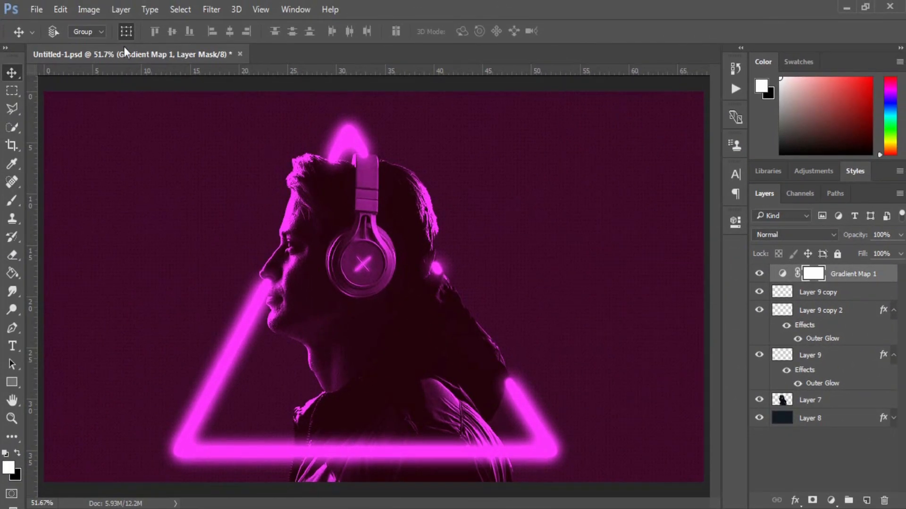
# Invert the Gradient Map's layer mask to black
pyautogui.click(93, 11)
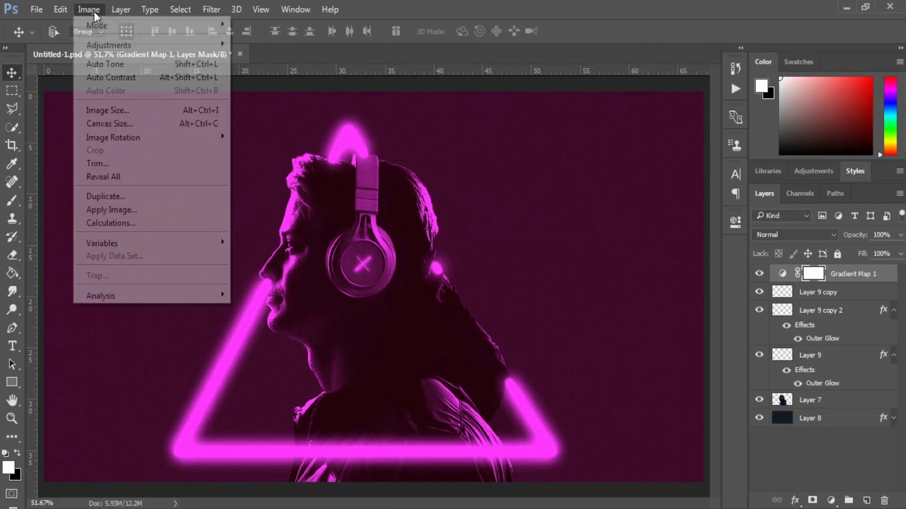
pyautogui.moveTo(117, 47)
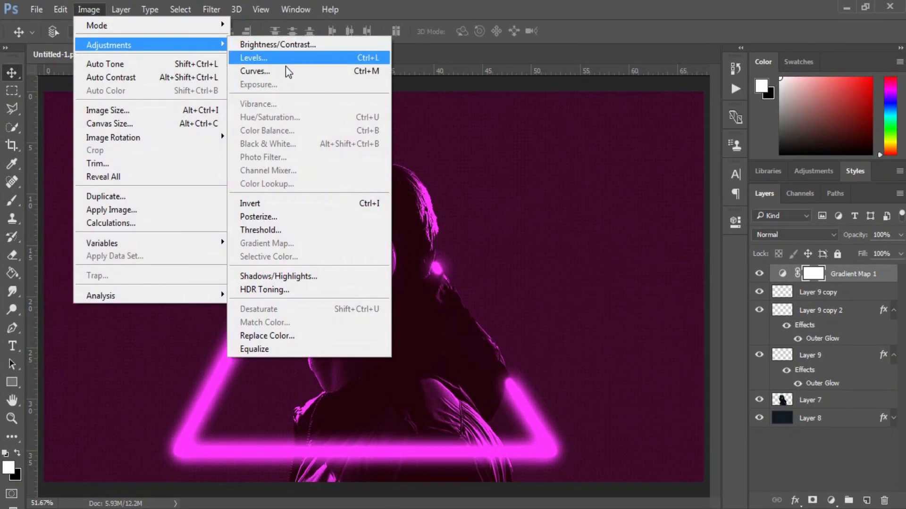
pyautogui.click(282, 204)
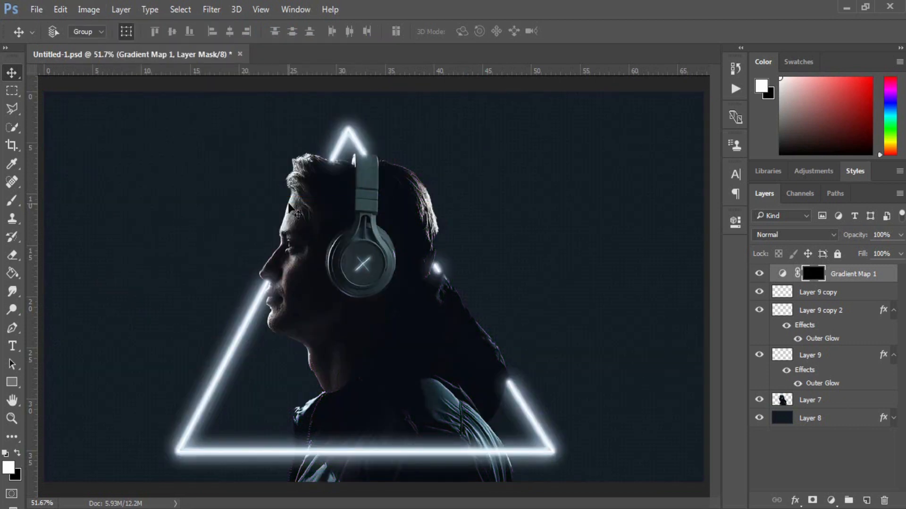
# Paint white on the Gradient Map mask with an 80 px brush over the mouth, chin, neck, lower jacket, hood edge and head top
pyautogui.click(13, 200)
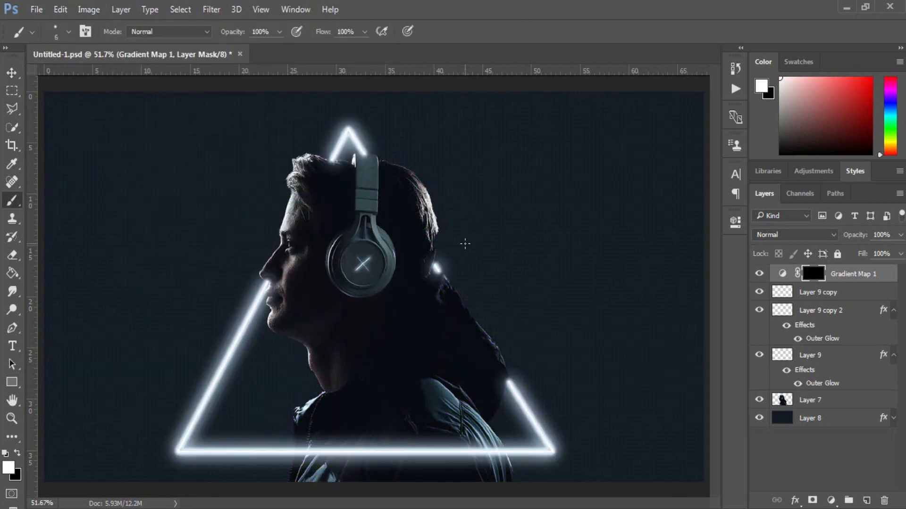
pyautogui.press('[')
pyautogui.press('[')
pyautogui.moveTo(282, 296)
pyautogui.mouseDown()
pyautogui.moveTo(278, 323)
pyautogui.moveTo(304, 342)
pyautogui.moveTo(293, 324)
pyautogui.moveTo(308, 336)
pyautogui.moveTo(327, 386)
pyautogui.moveTo(298, 426)
pyautogui.moveTo(305, 447)
pyautogui.moveTo(492, 439)
pyautogui.mouseUp()
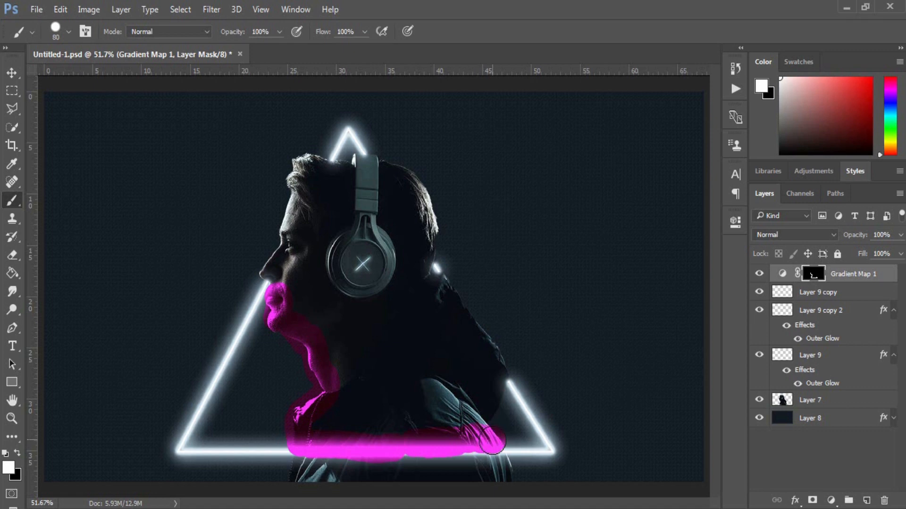
pyautogui.moveTo(495, 376); pyautogui.dragTo(495, 373)
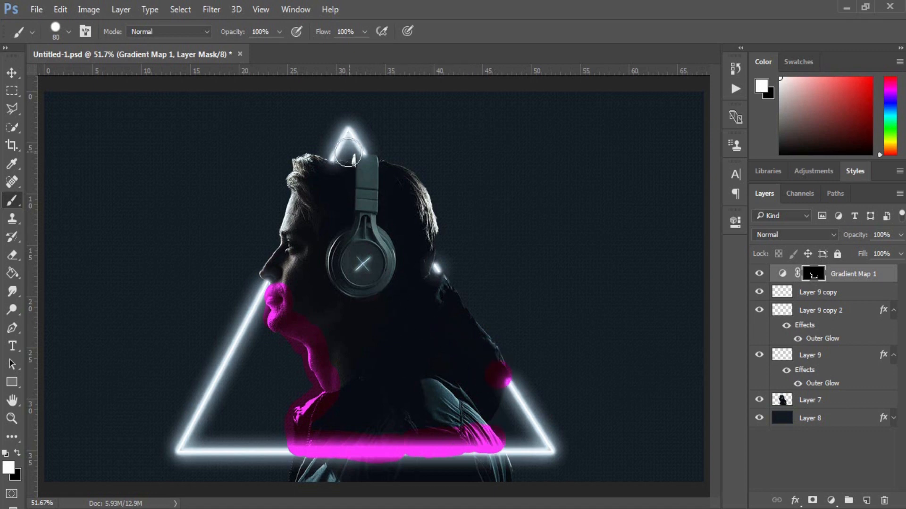
pyautogui.moveTo(337, 158); pyautogui.dragTo(364, 164)
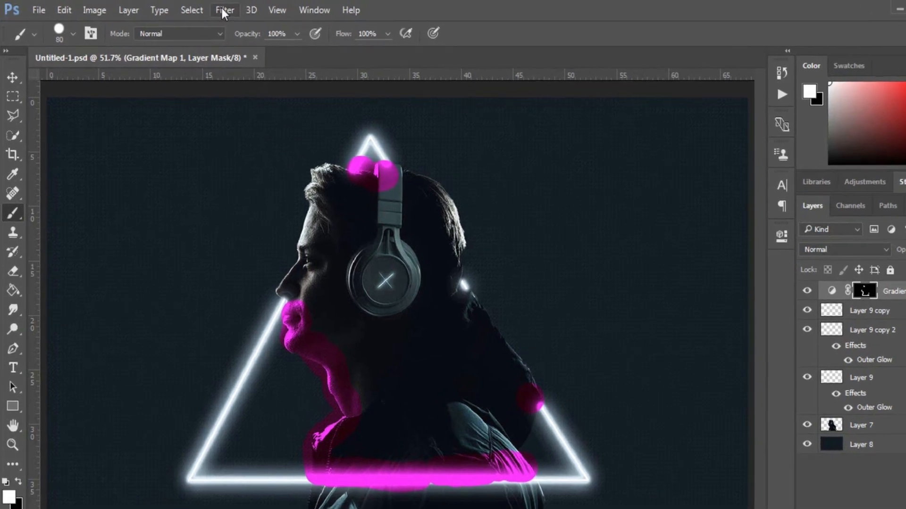
# Apply a 100-pixel Gaussian Blur to the Gradient Map's mask and move that layer directly above Layer 7
pyautogui.click(211, 9)
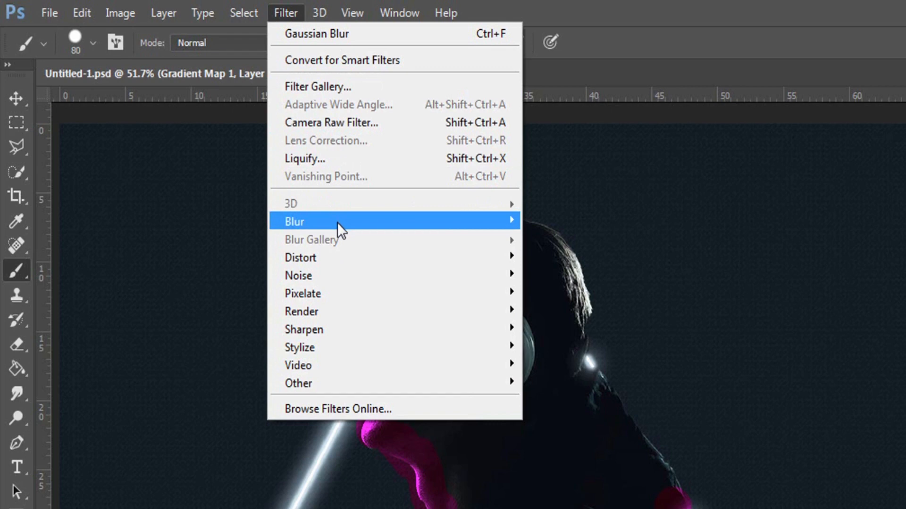
pyautogui.moveTo(434, 218)
pyautogui.click(571, 292)
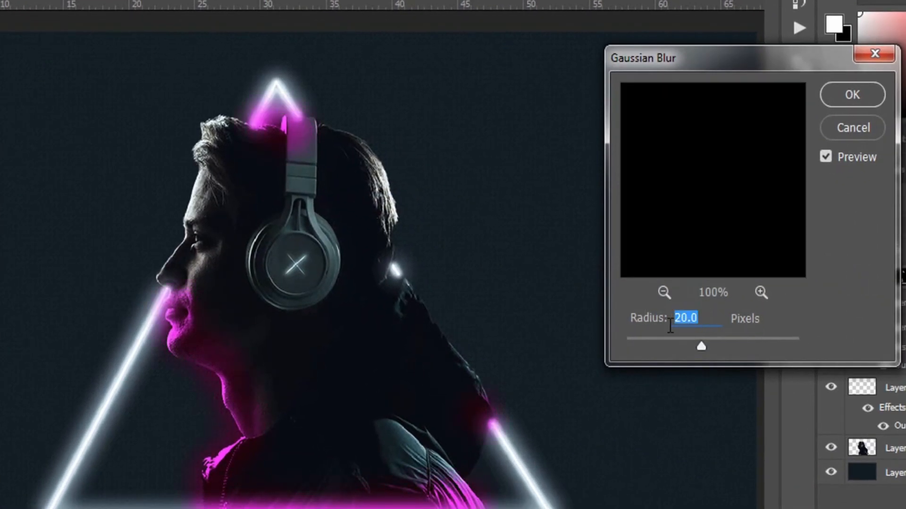
pyautogui.write('100')
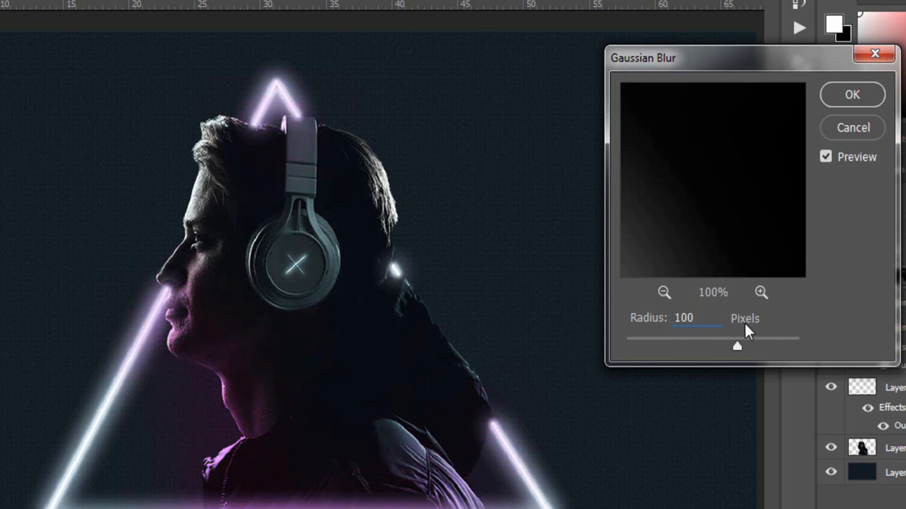
pyautogui.click(857, 92)
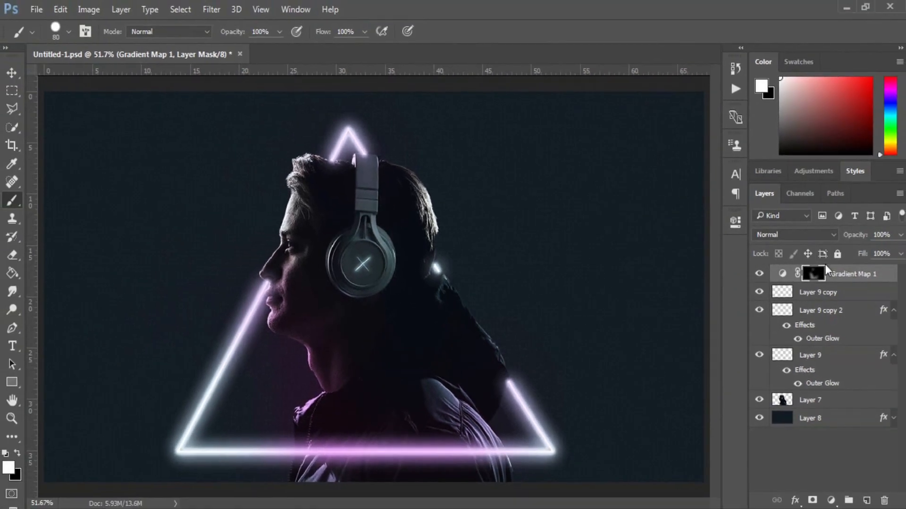
pyautogui.moveTo(848, 275); pyautogui.dragTo(832, 389)
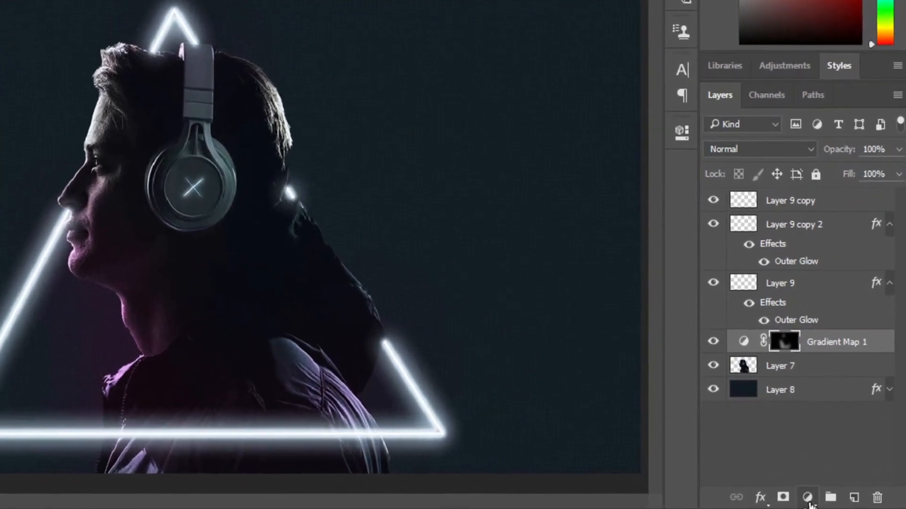
# Add a Brightness/Contrast adjustment clipped to Gradient Map 1, with brightness 150 and contrast 70
pyautogui.click(830, 500)
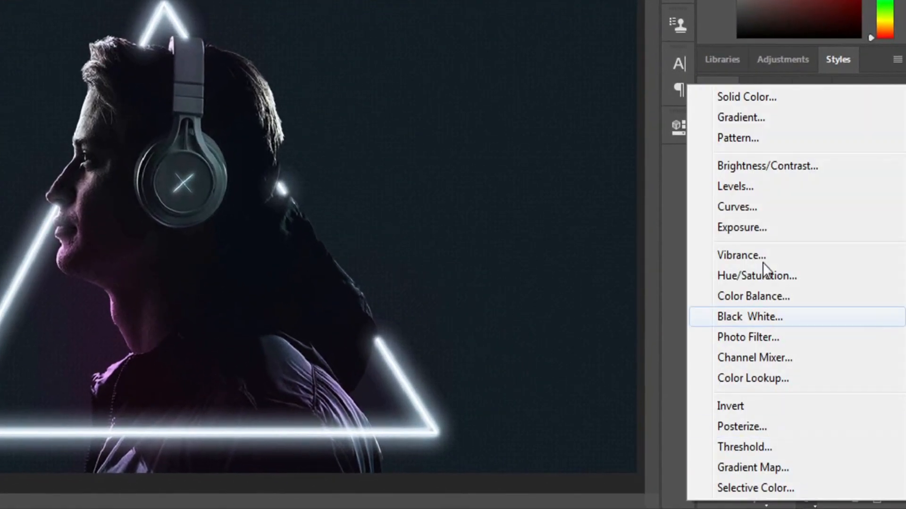
pyautogui.click(760, 168)
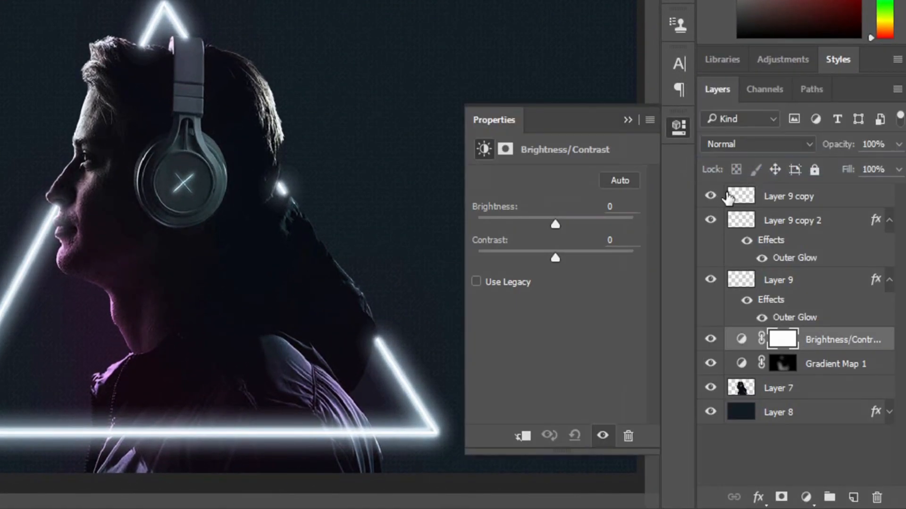
pyautogui.click(523, 436)
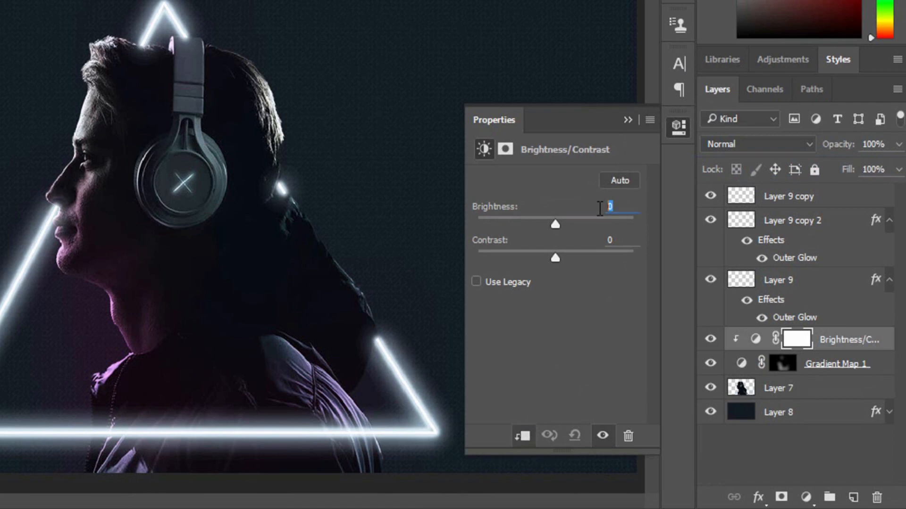
pyautogui.write('150')
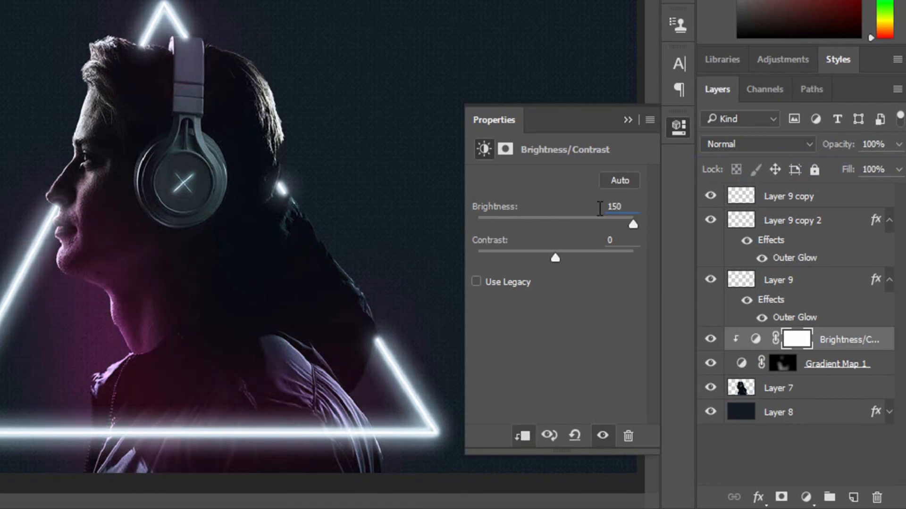
pyautogui.click(599, 248)
pyautogui.write('70')
pyautogui.click(628, 119)
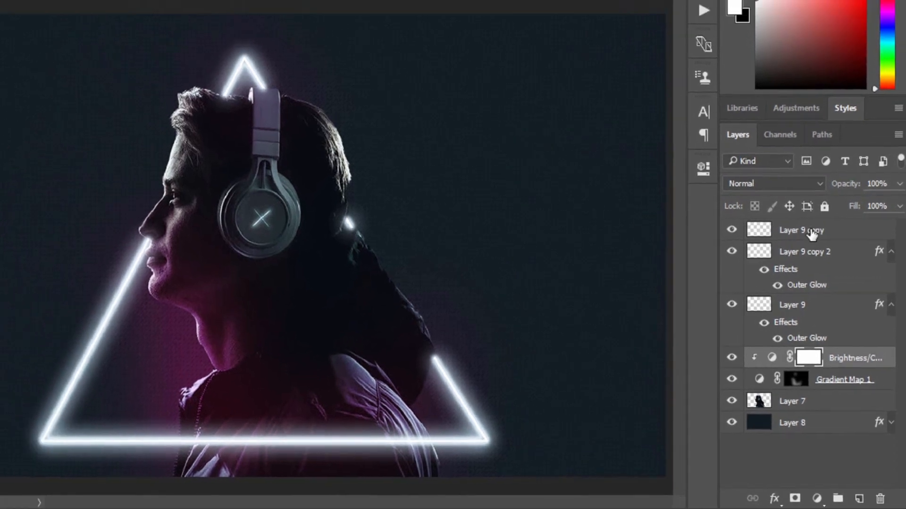
# Group the three neon triangle layers: Layer 9 copy, Layer 9 copy 2 and Layer 9
pyautogui.click(811, 233)
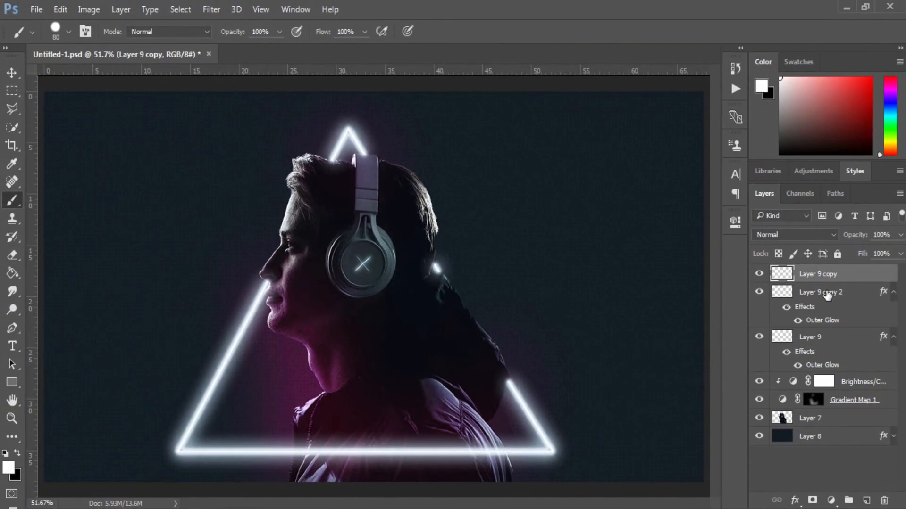
pyautogui.keyDown('ctrl'); pyautogui.click(812, 255); pyautogui.keyUp('ctrl')
pyautogui.keyDown('ctrl'); pyautogui.click(812, 336); pyautogui.keyUp('ctrl')
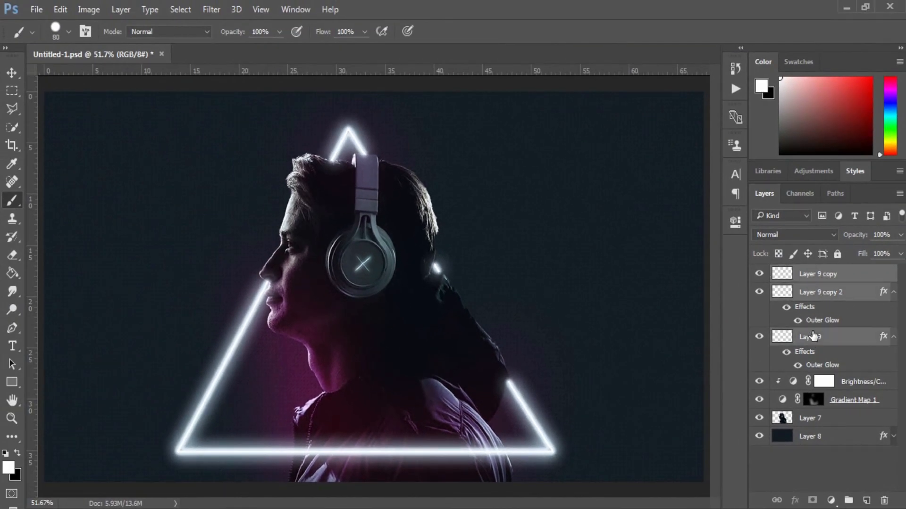
pyautogui.hotkey('ctrl', 'g')
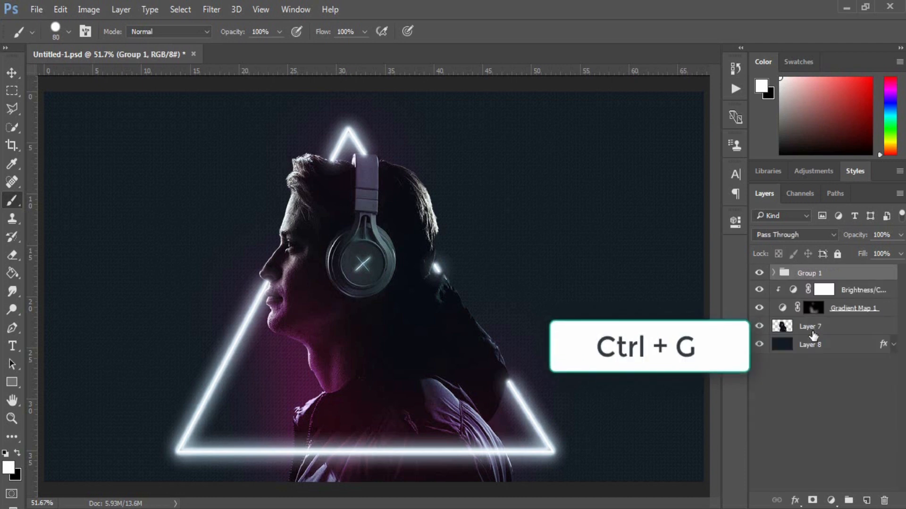
# Add a Hue/Saturation adjustment clipped to the neon triangle group, with hue +99 and saturation +88
pyautogui.click(831, 500)
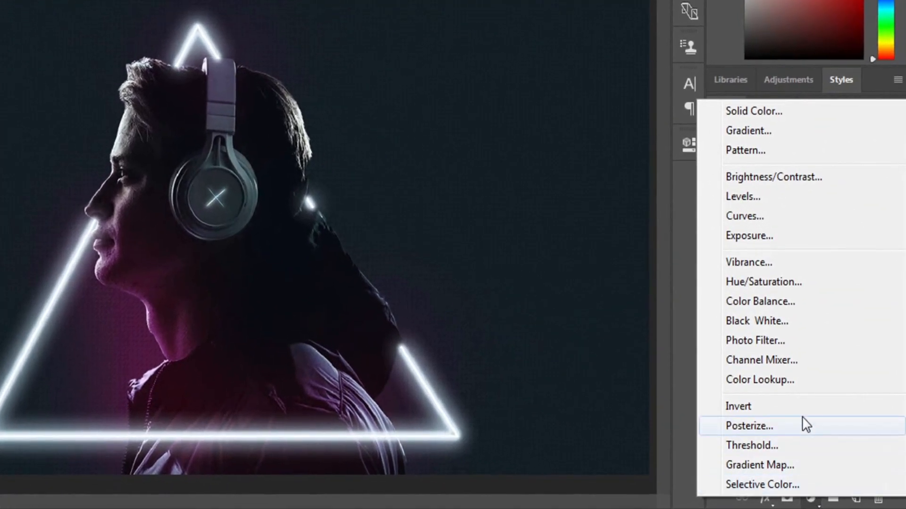
pyautogui.click(779, 284)
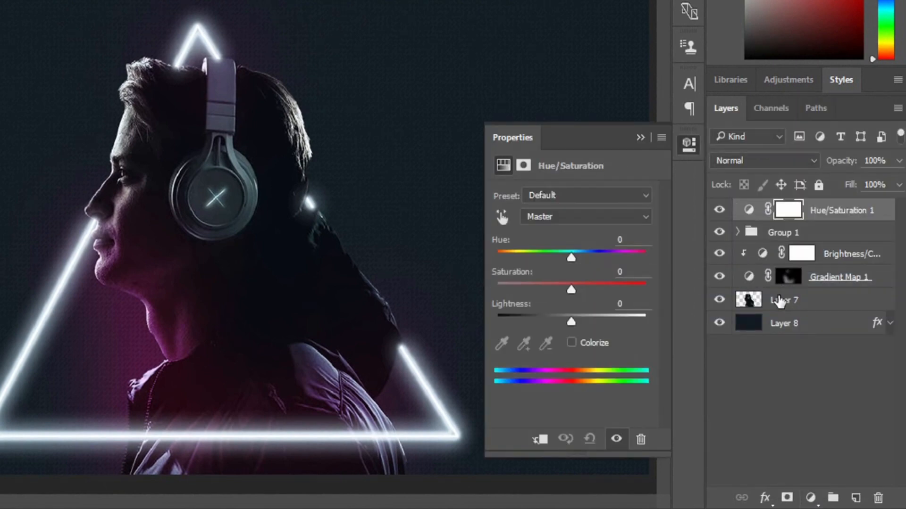
pyautogui.click(539, 440)
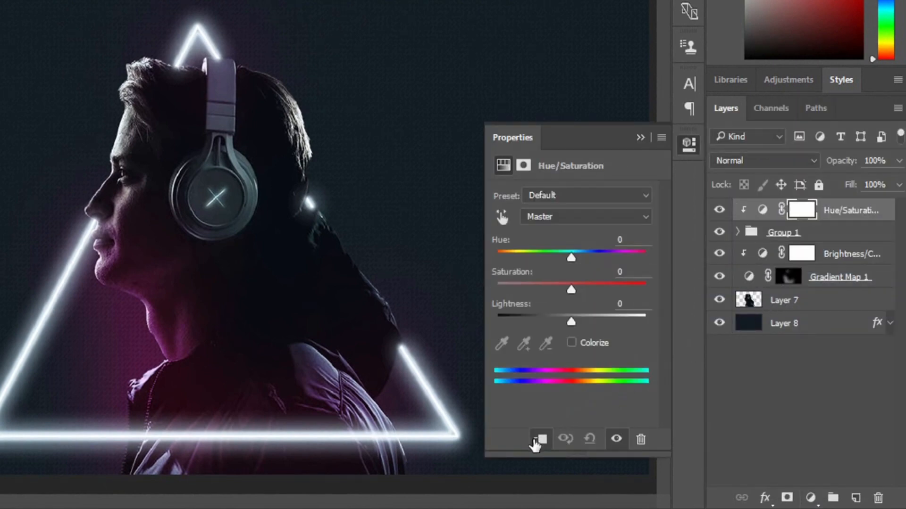
pyautogui.moveTo(571, 258); pyautogui.dragTo(617, 258)
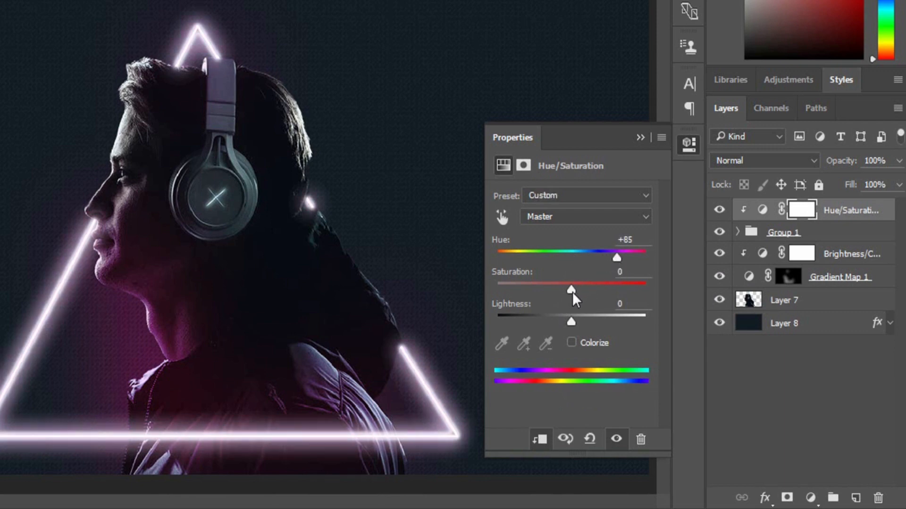
pyautogui.moveTo(572, 289); pyautogui.dragTo(628, 290)
pyautogui.moveTo(616, 259)
pyautogui.mouseDown()
pyautogui.moveTo(621, 267)
pyautogui.moveTo(621, 259)
pyautogui.mouseUp()
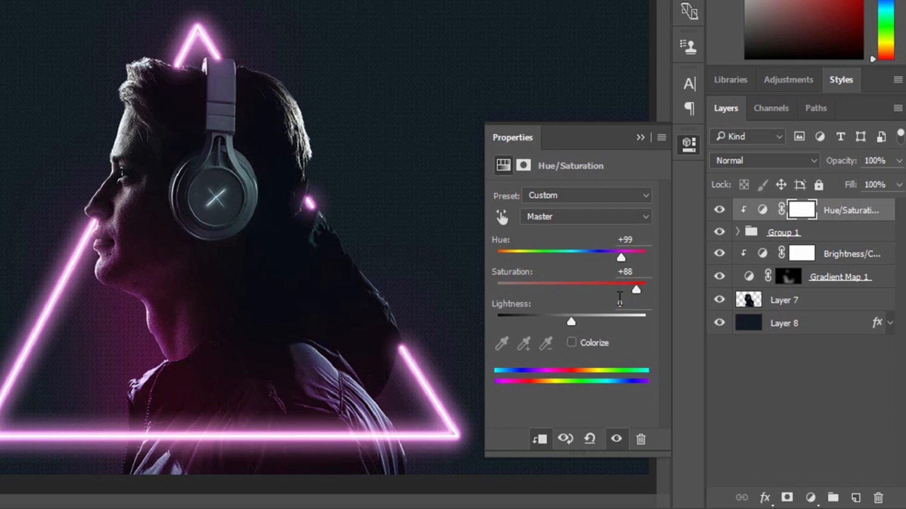
pyautogui.click(641, 137)
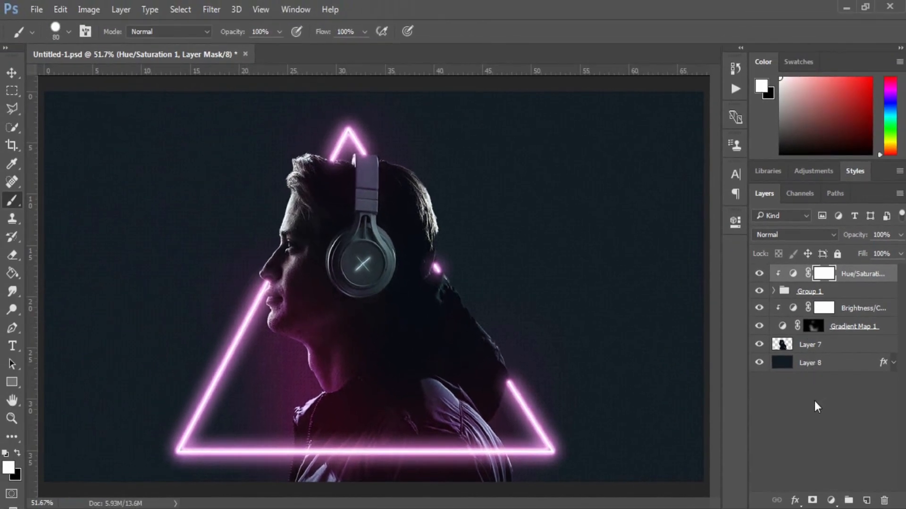
pyautogui.click(814, 401)
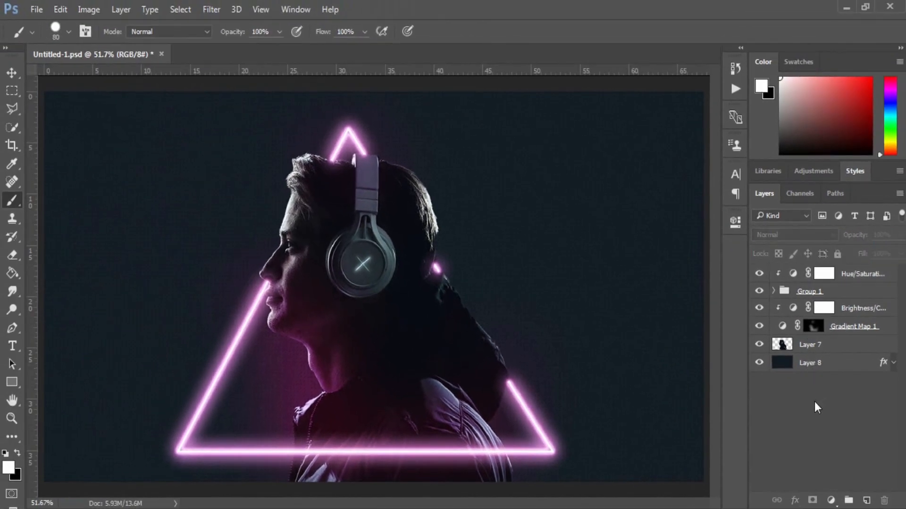
# Delete the part of the man on Layer 7 below the triangle's bottom edge using a rectangular selection, and deselect
pyautogui.click(830, 346)
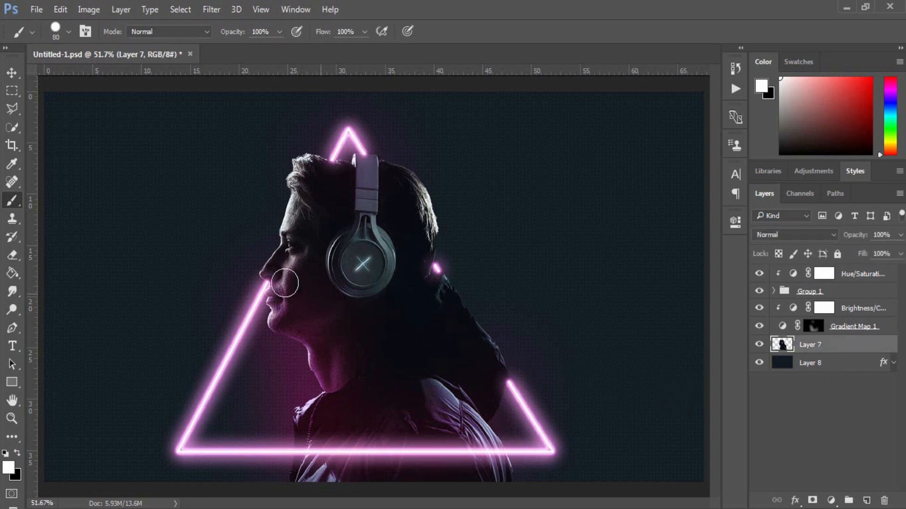
pyautogui.click(11, 92)
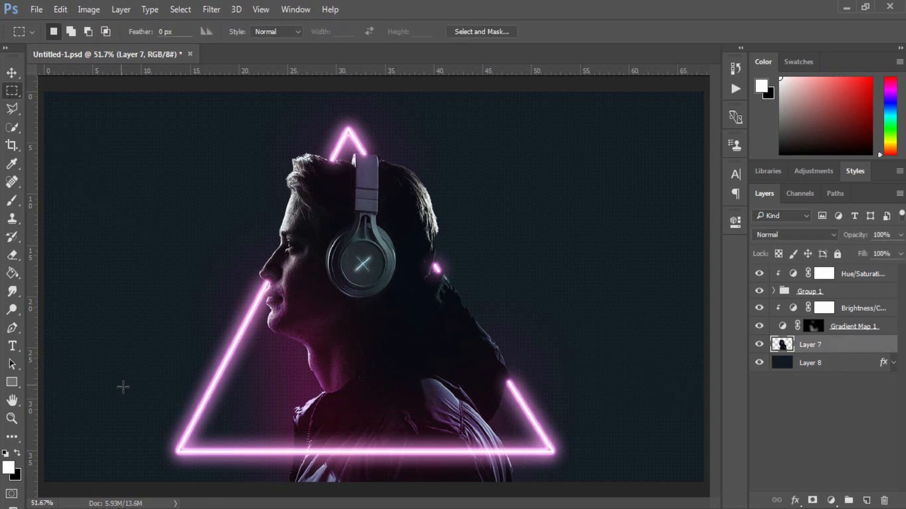
pyautogui.moveTo(179, 451); pyautogui.dragTo(559, 500)
pyautogui.press('Delete')
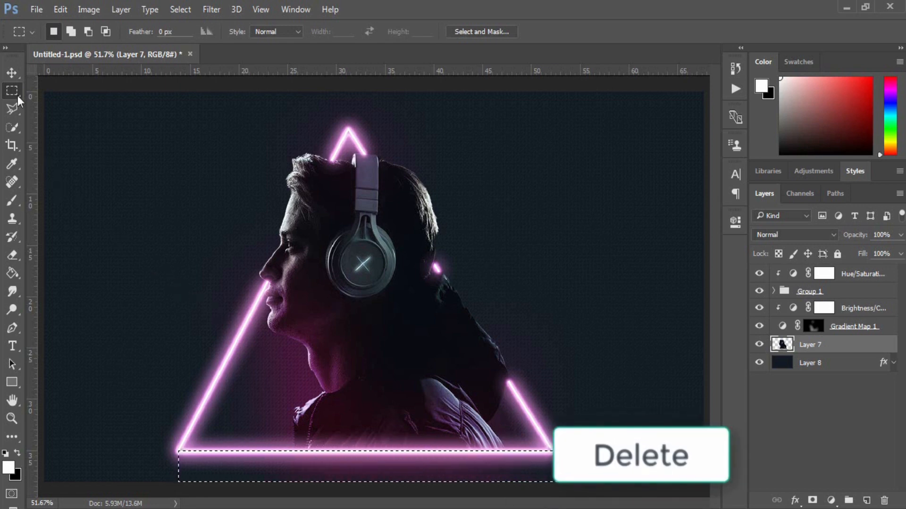
pyautogui.press('v')
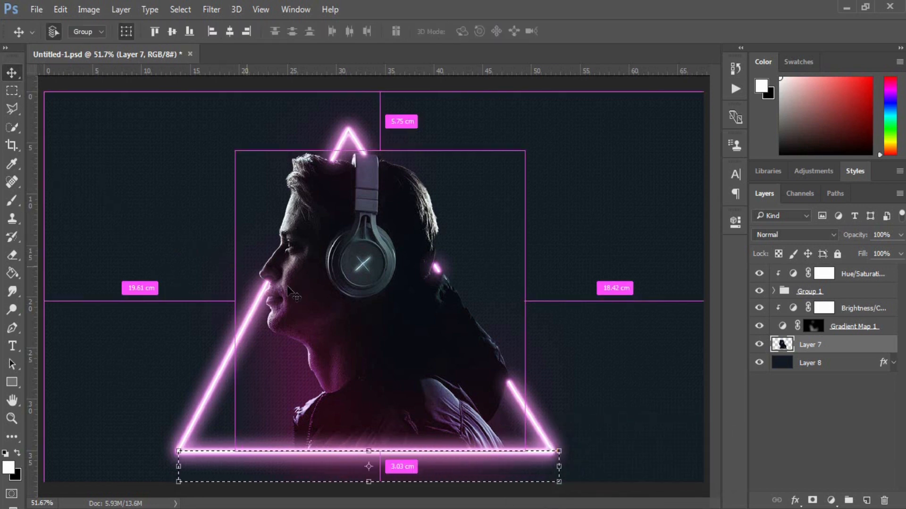
pyautogui.hotkey('ctrl', 'd')
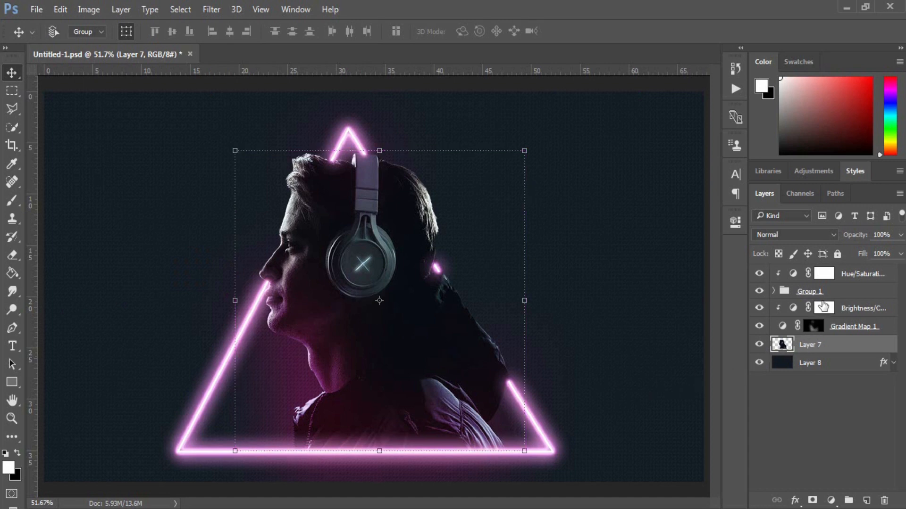
# Nudge the Hue/Saturation layer, Group 1 and Layer 7 together slightly to the right on the canvas
pyautogui.click(844, 274)
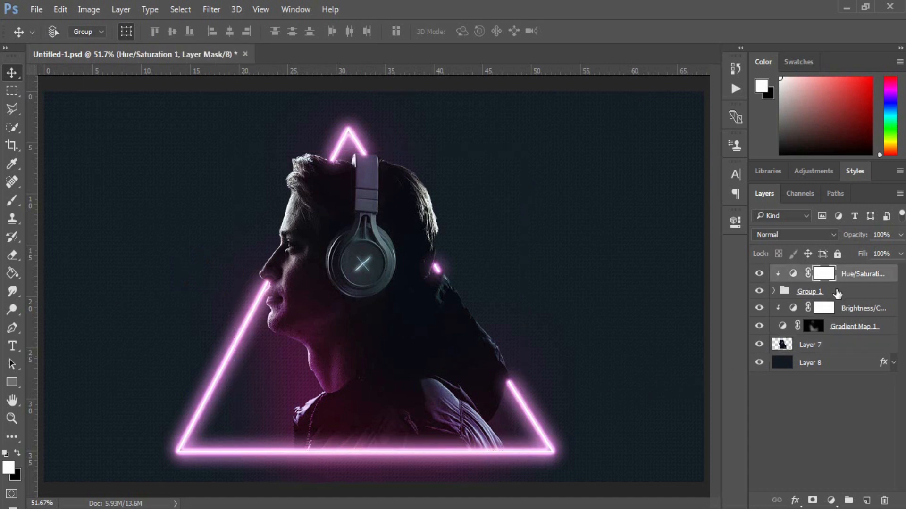
pyautogui.keyDown('shift'); pyautogui.click(838, 293); pyautogui.keyUp('shift')
pyautogui.keyDown('ctrl'); pyautogui.click(821, 345); pyautogui.keyUp('ctrl')
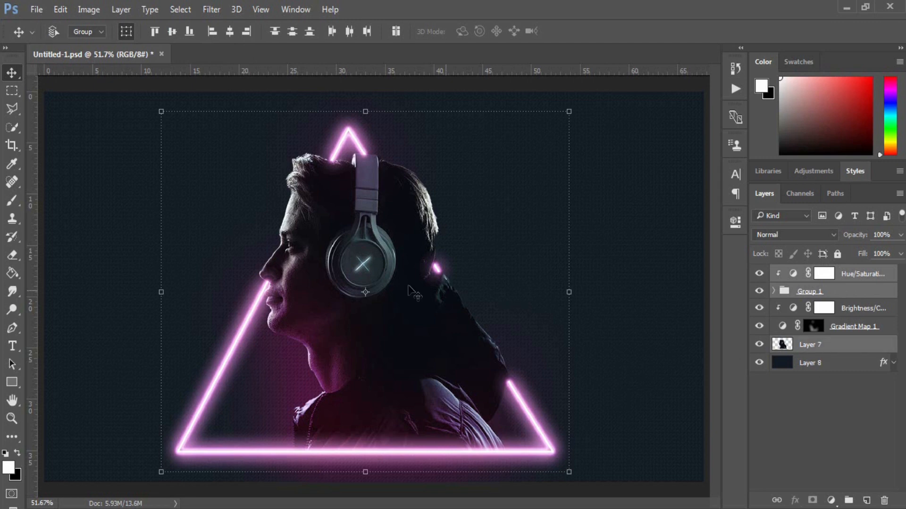
pyautogui.press('Right')
pyautogui.press('Right')
pyautogui.press('Right')
pyautogui.press('Right')
pyautogui.press('Right')
pyautogui.press('Right')
pyautogui.press('Right')
pyautogui.press('Right')
pyautogui.press('Right')
pyautogui.press('Right')
pyautogui.press('Right')
pyautogui.press('Right')
pyautogui.press('Right')
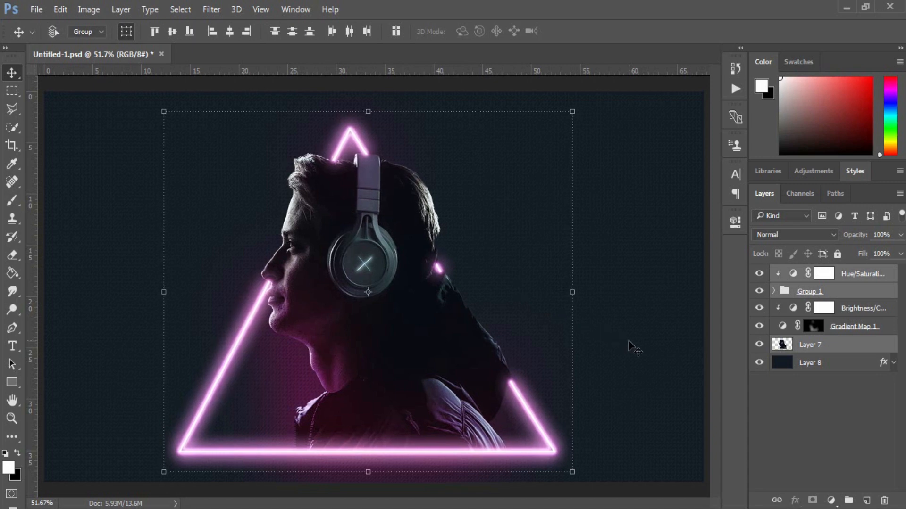
pyautogui.press('Right')
pyautogui.press('Right')
pyautogui.press('Right')
pyautogui.press('Right')
pyautogui.press('Right')
pyautogui.press('Right')
pyautogui.press('Right')
pyautogui.press('Right')
pyautogui.press('Right')
pyautogui.press('Right')
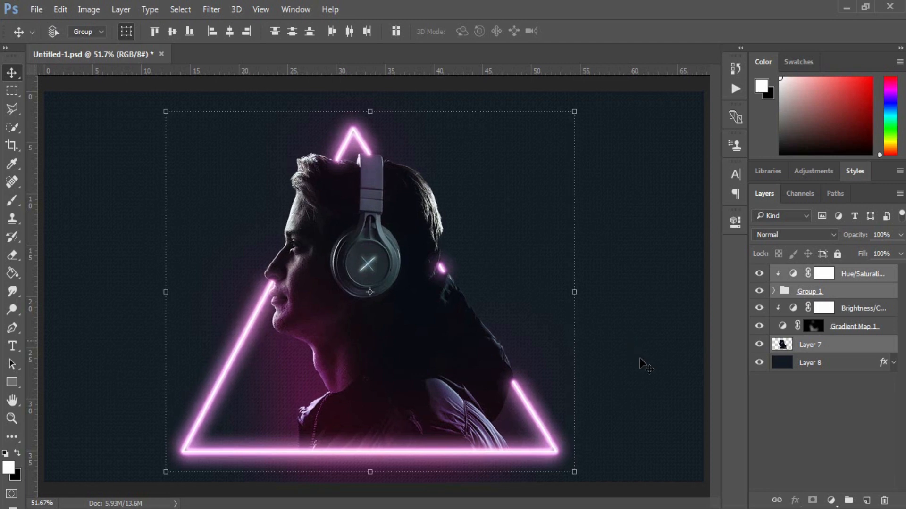